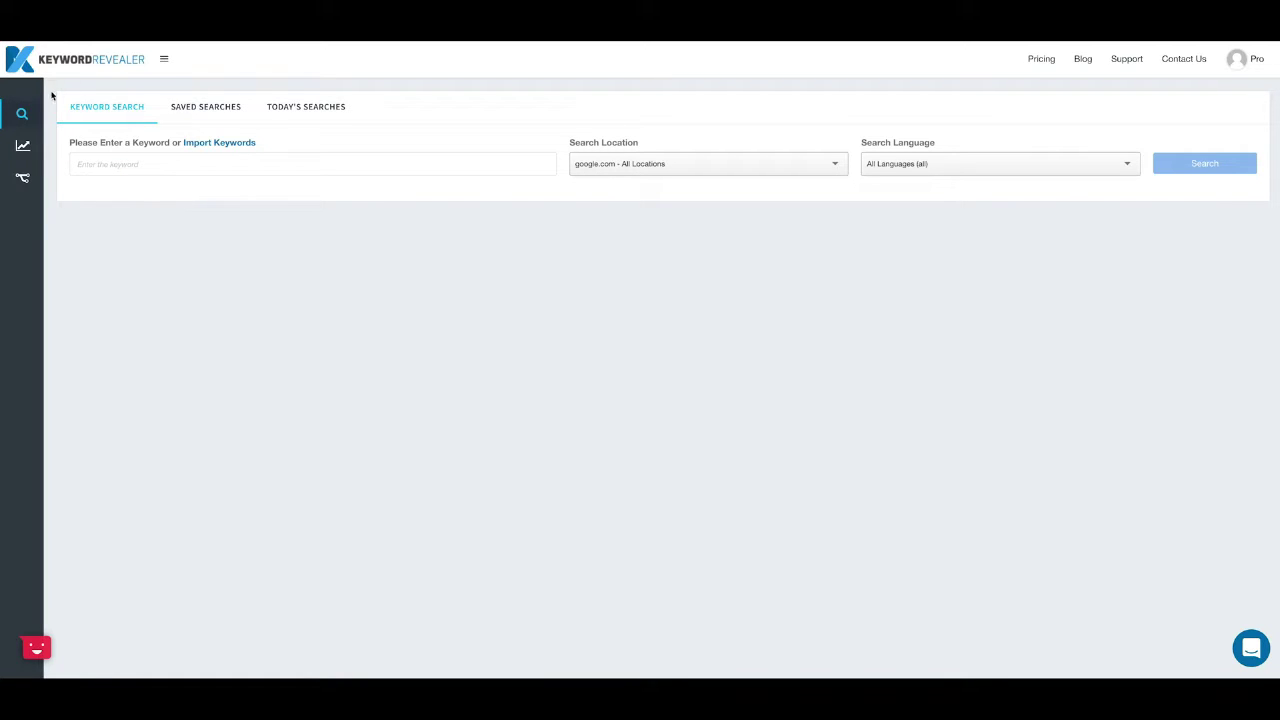
Step: Search 'mens shoes' in Keyword Research on google.com with All Locations and all languages
left_click(22, 114)
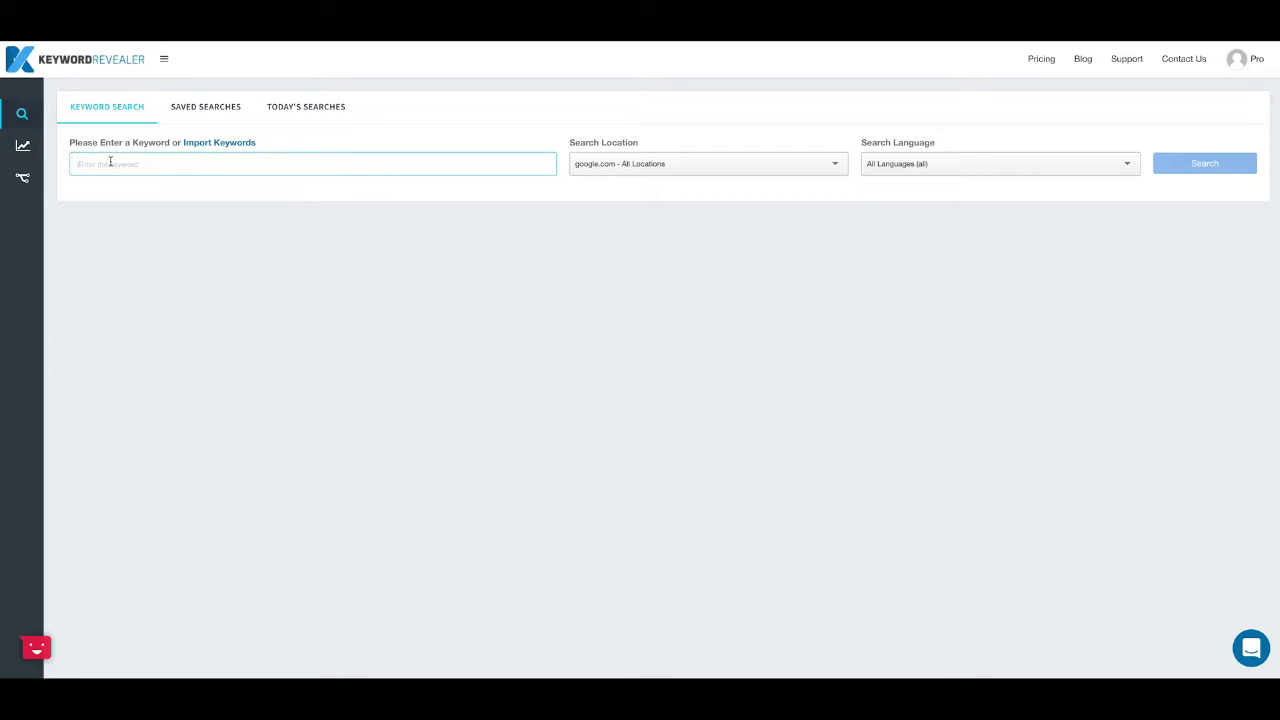
type("mens shoes")
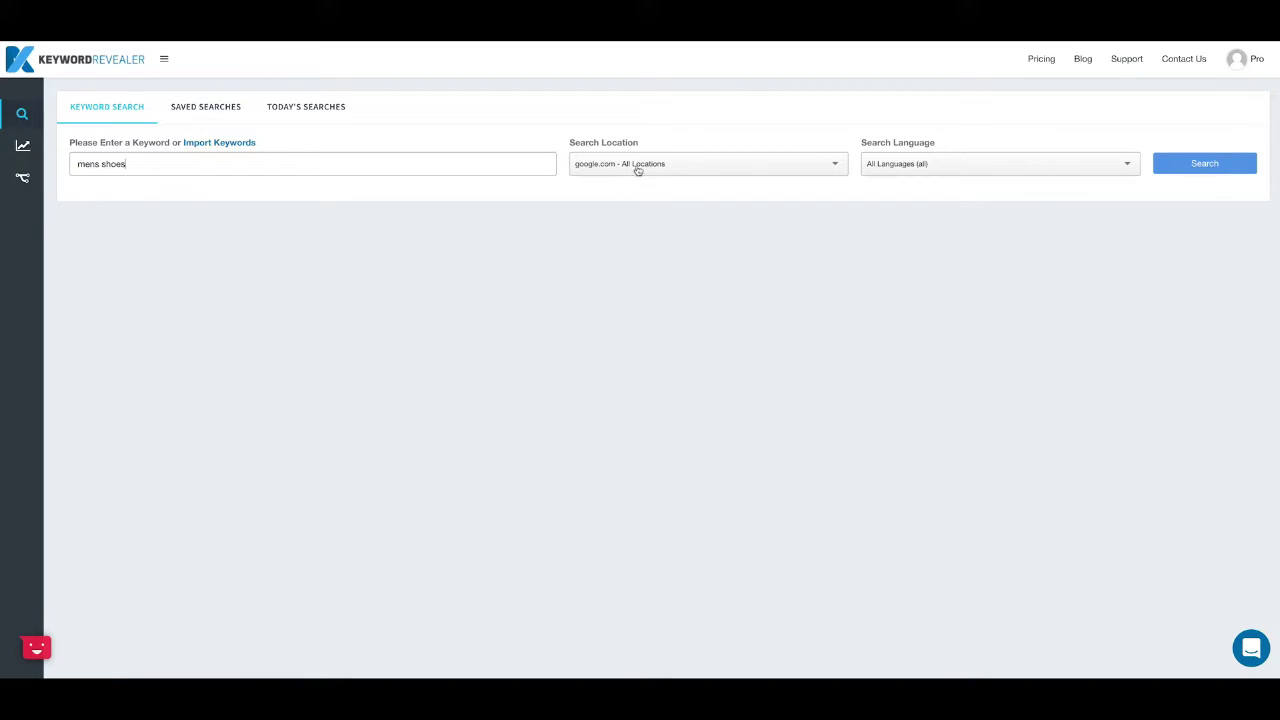
left_click(795, 168)
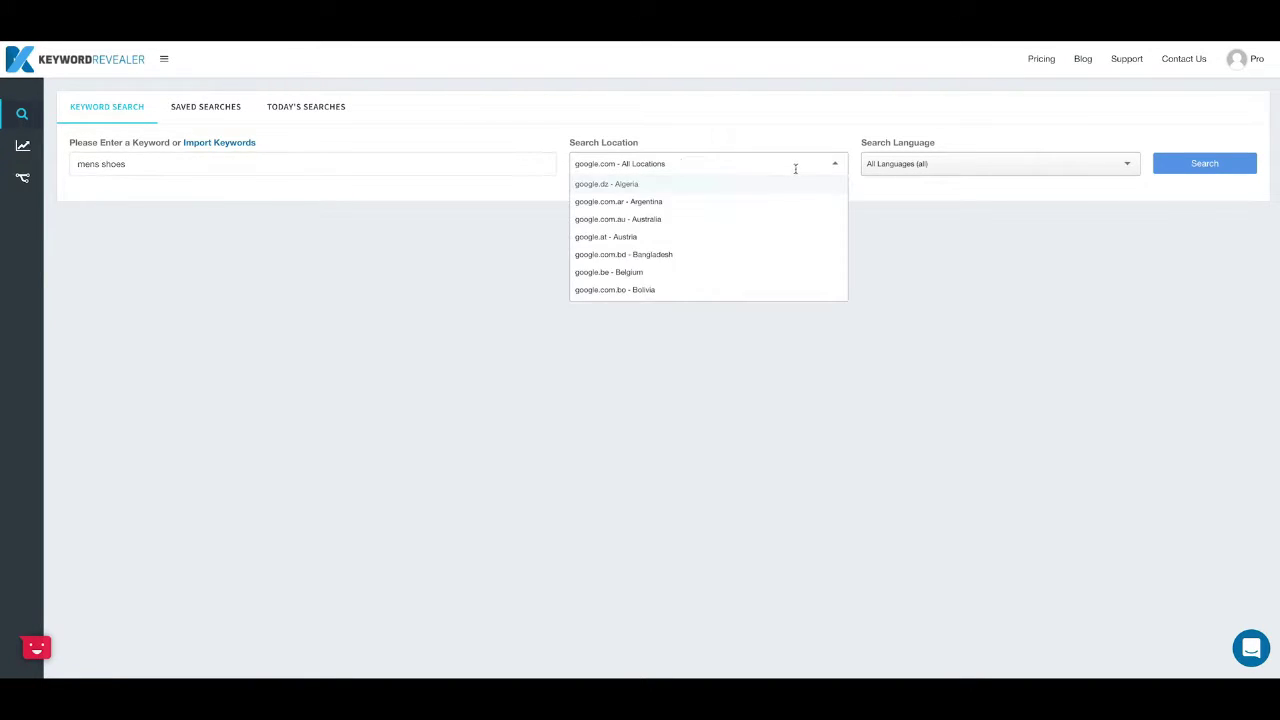
scroll(765, 240, "down", 3)
scroll(765, 240, "up", 2)
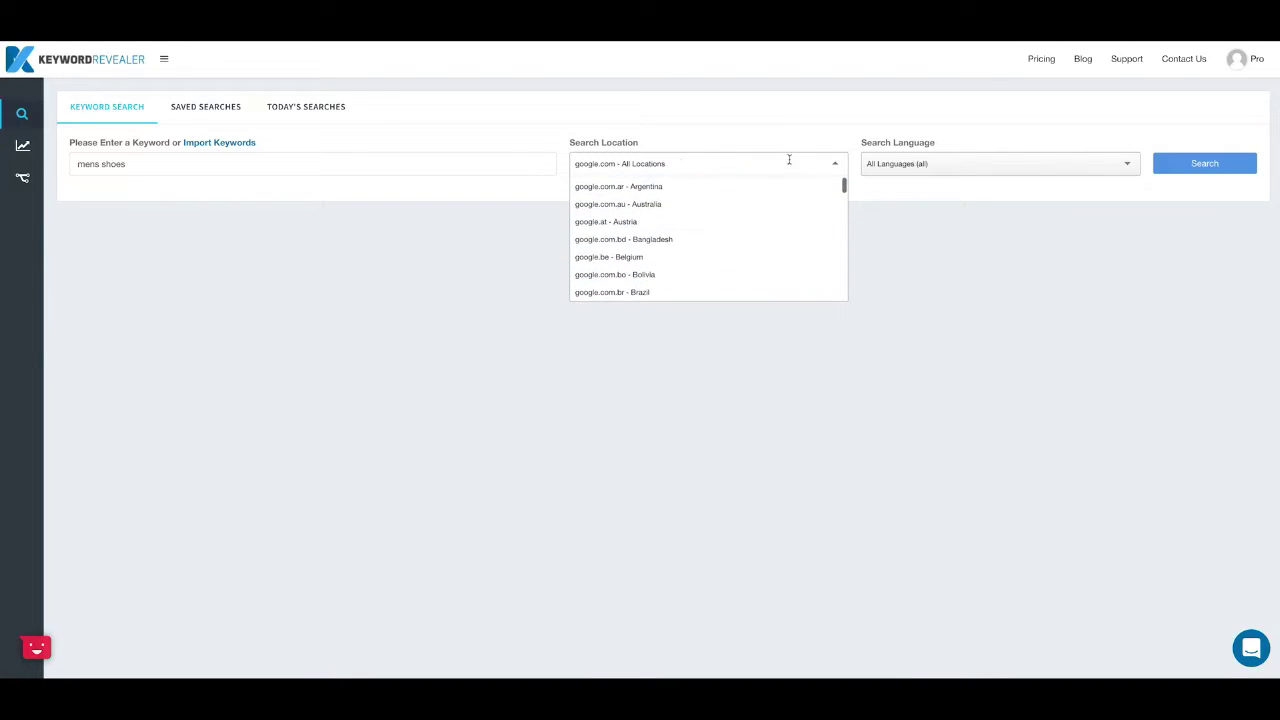
left_click(833, 164)
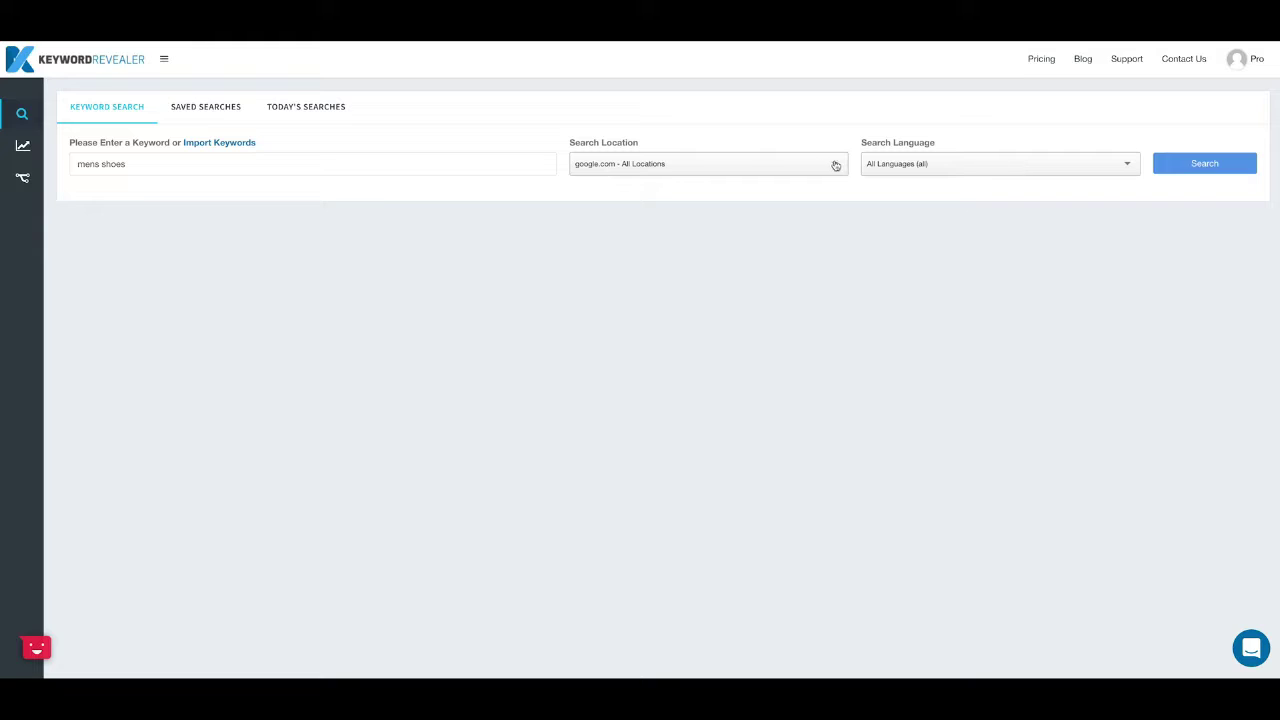
left_click(1190, 165)
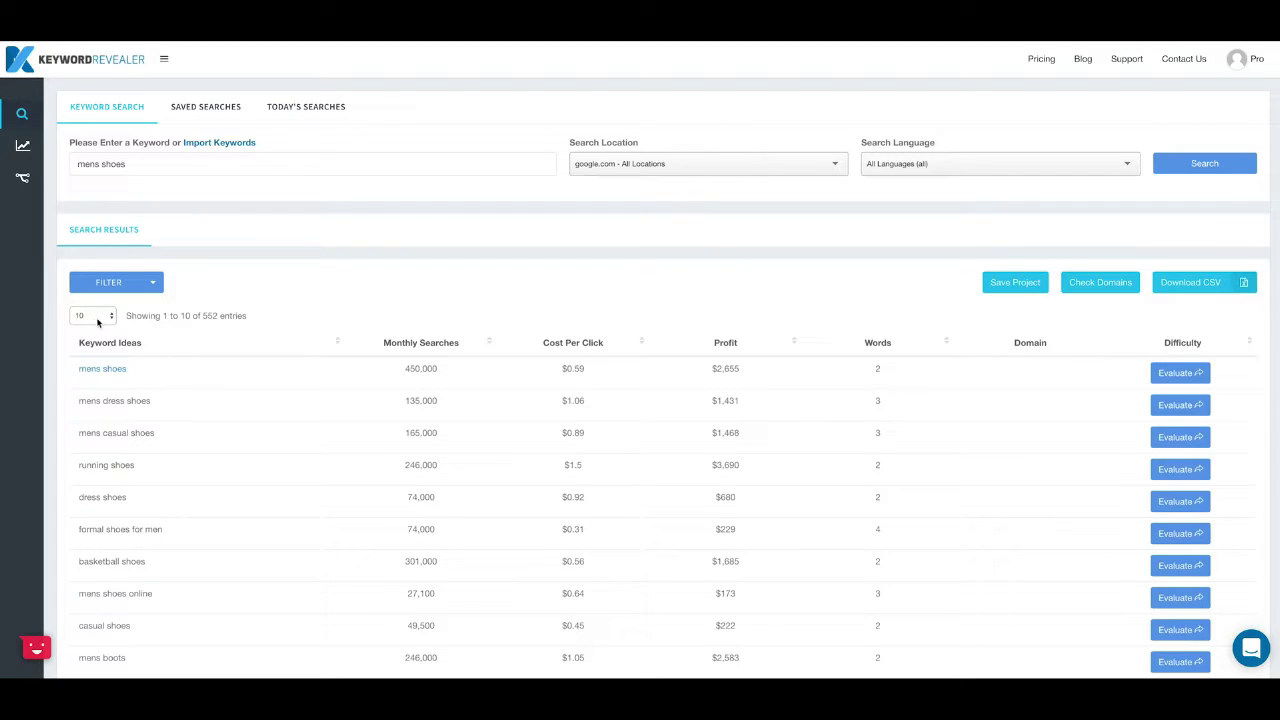
Step: Start the exact-match domain availability check on the 552 mens shoes keyword ideas
left_click(1107, 285)
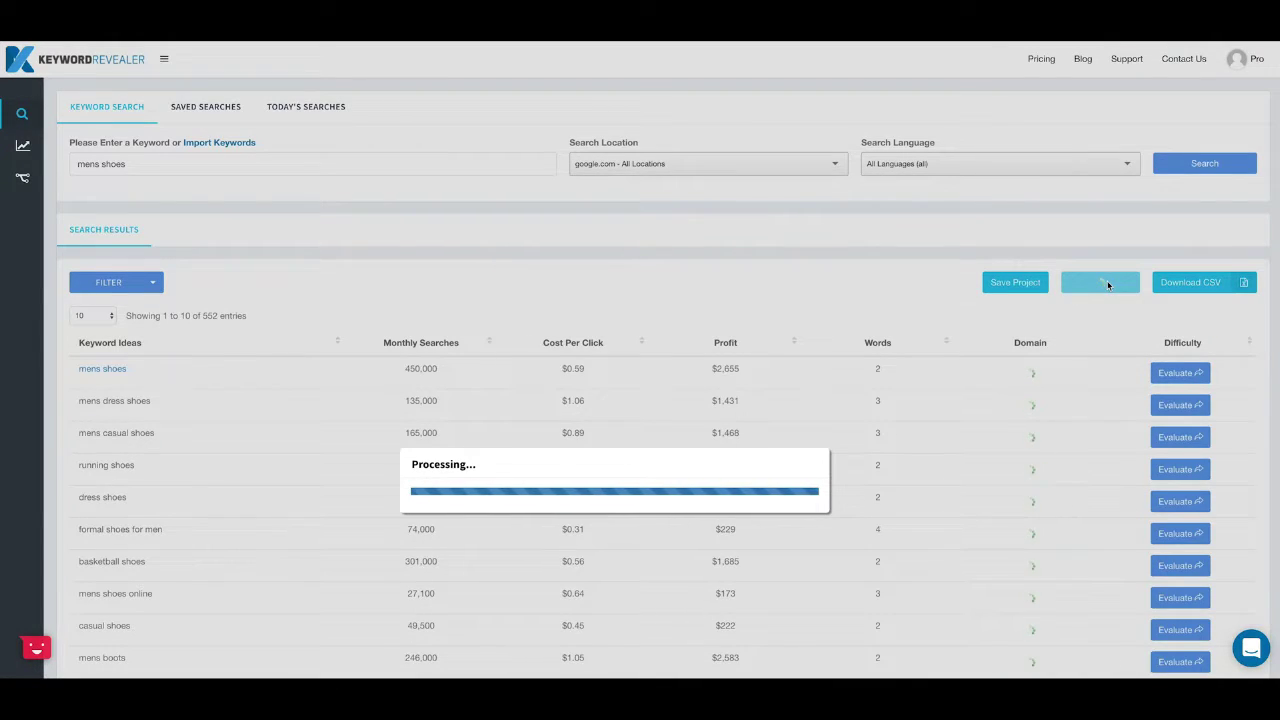
Step: Review the finished Domain column for free .com, .net and .org extensions, then open FILTER
scroll(1100, 424, "down", 1)
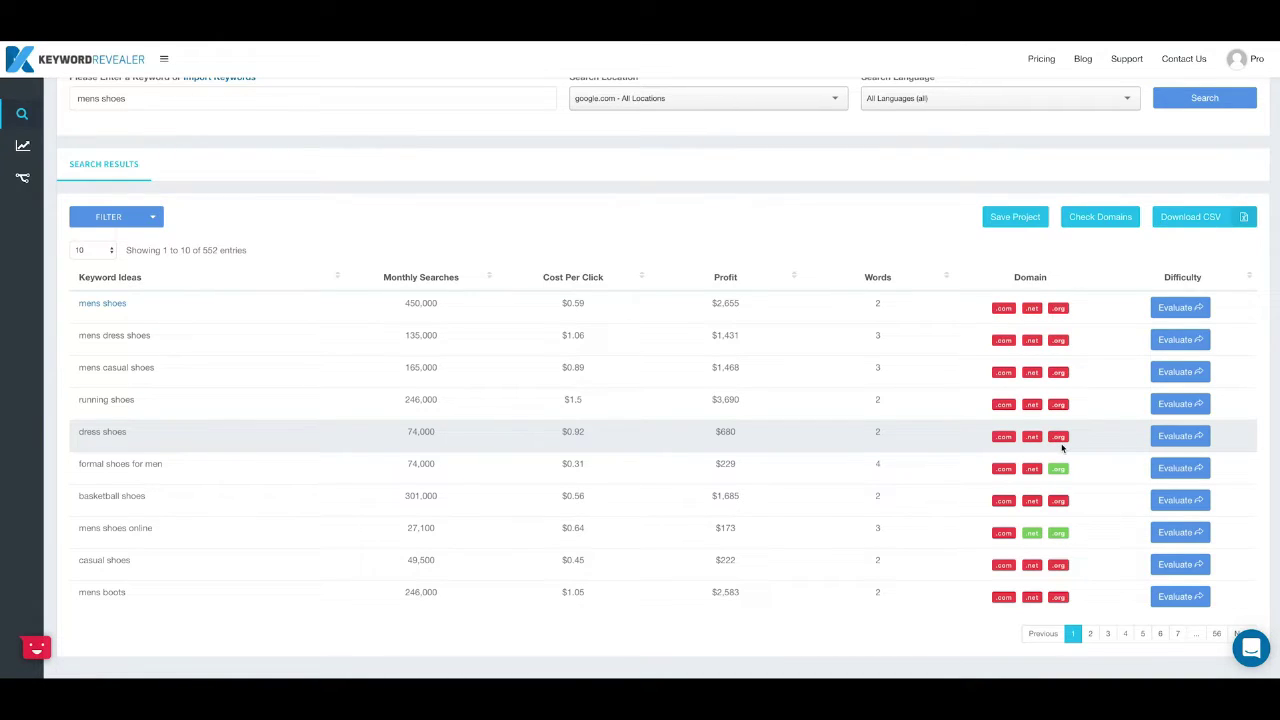
left_click(155, 220)
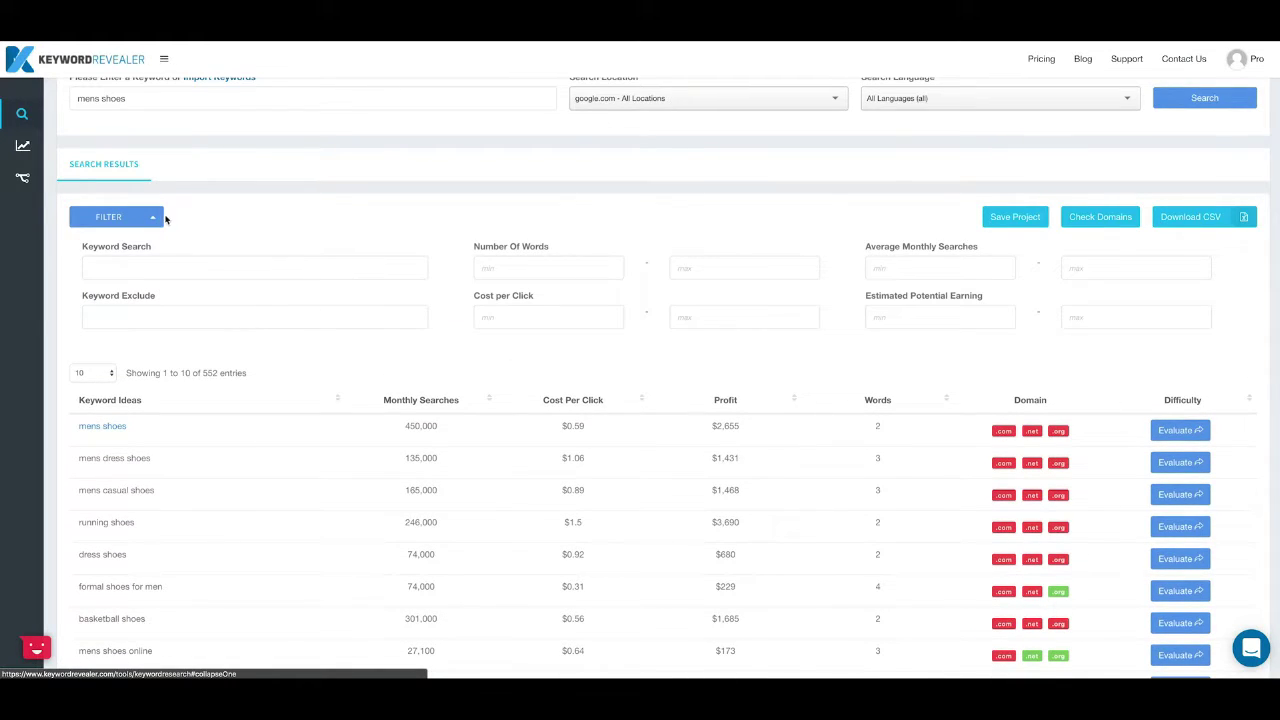
Step: Filter keywords to those containing 'leather' with an Average Monthly Searches minimum of 5000
left_click(154, 277)
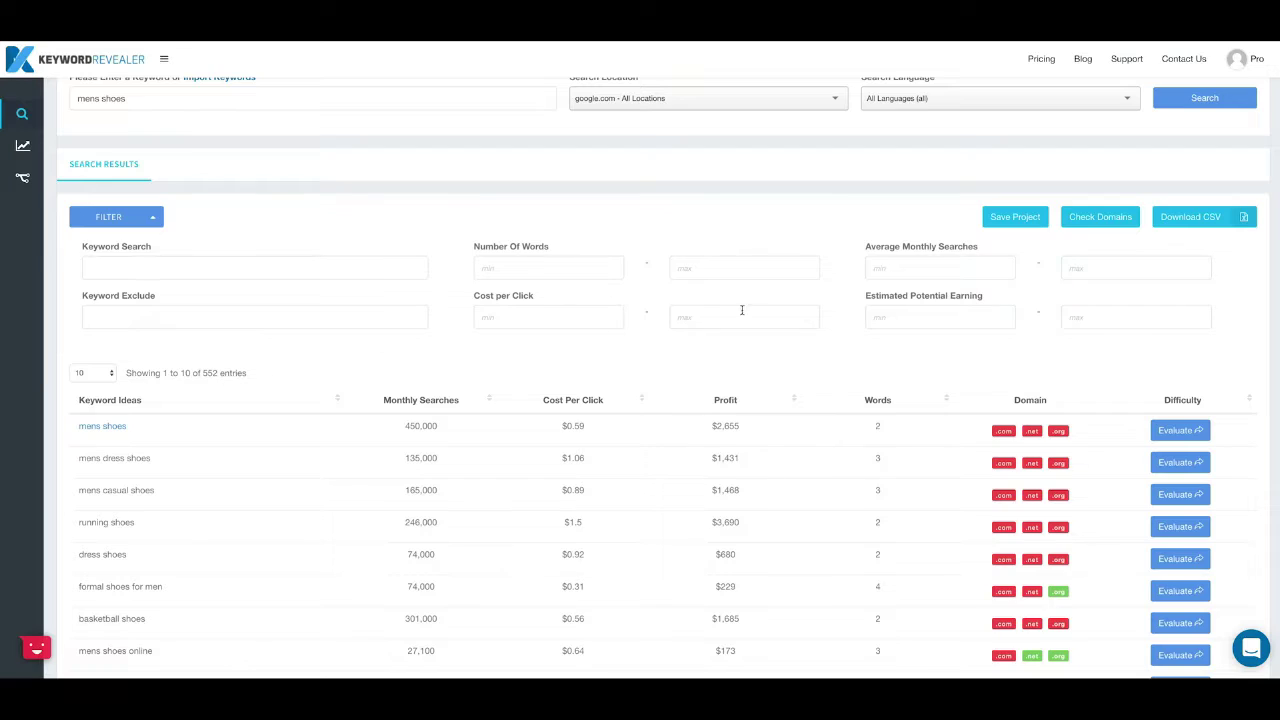
left_click(905, 270)
type("5000")
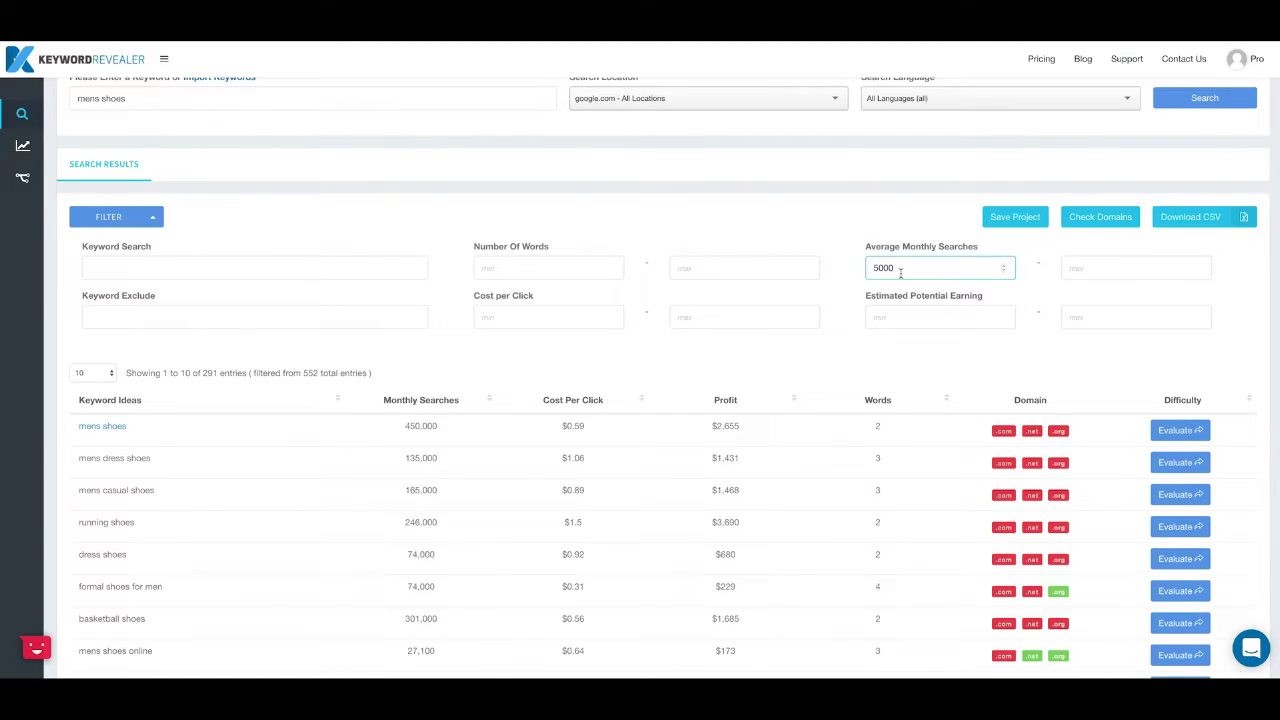
scroll(905, 347, "down", 1)
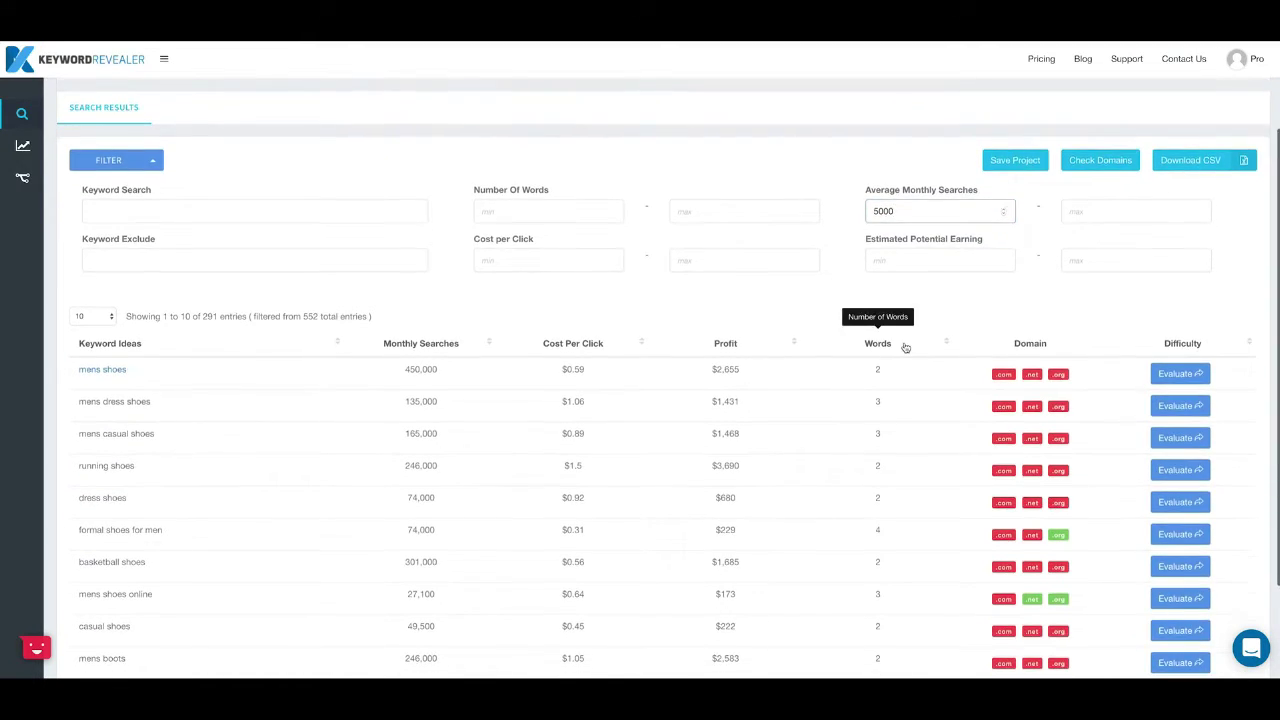
left_click(204, 205)
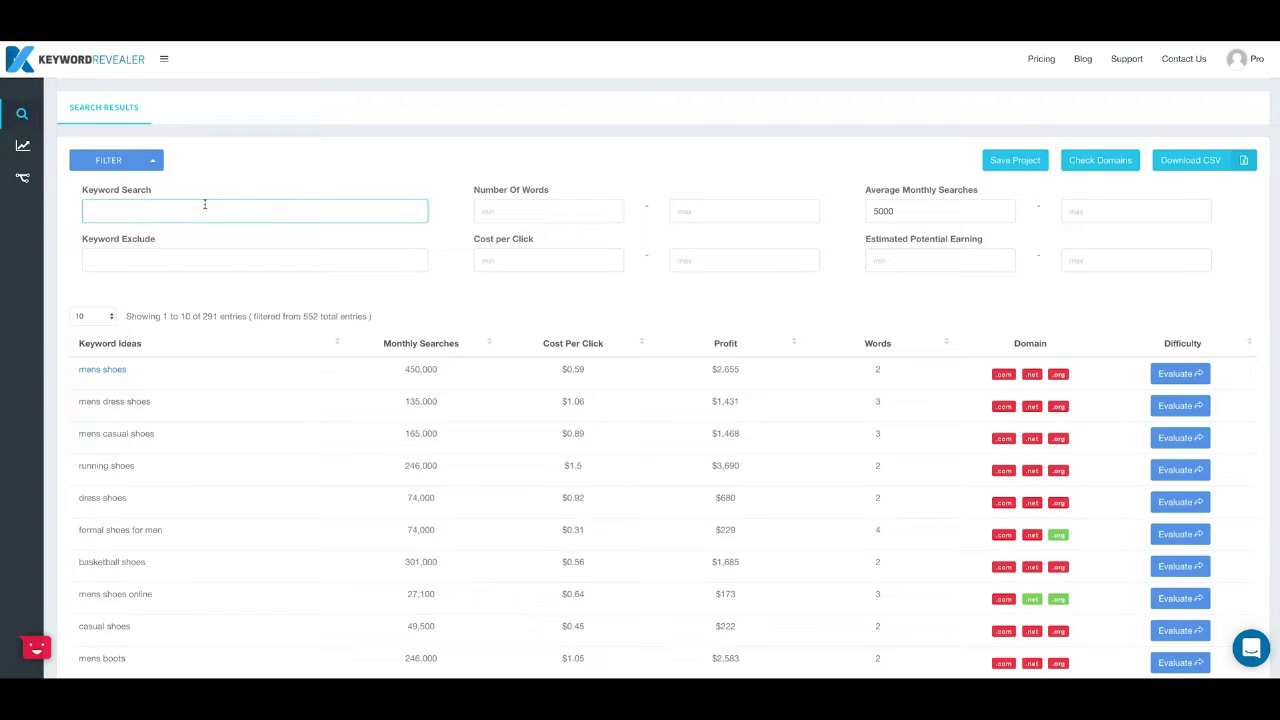
type("leather")
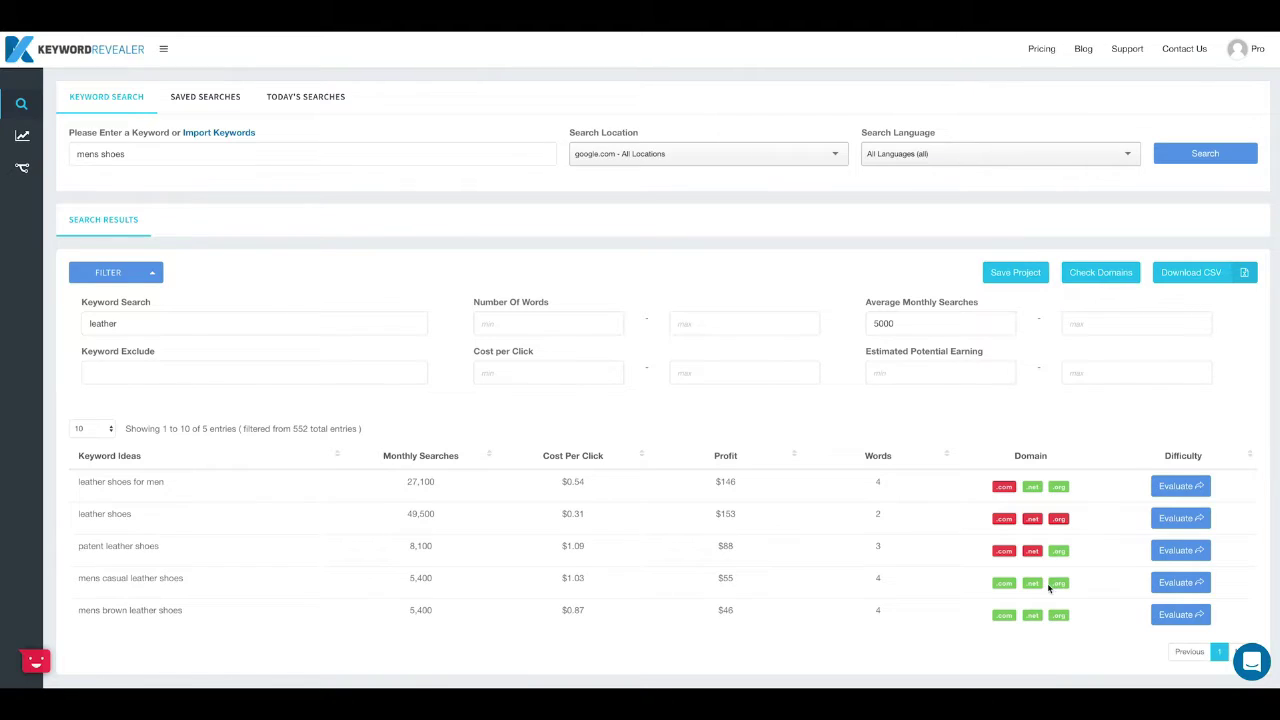
Step: Run the difficulty check on 'leather shoes for men', opening its 35% Keyword Difficulty report
left_click(1181, 487)
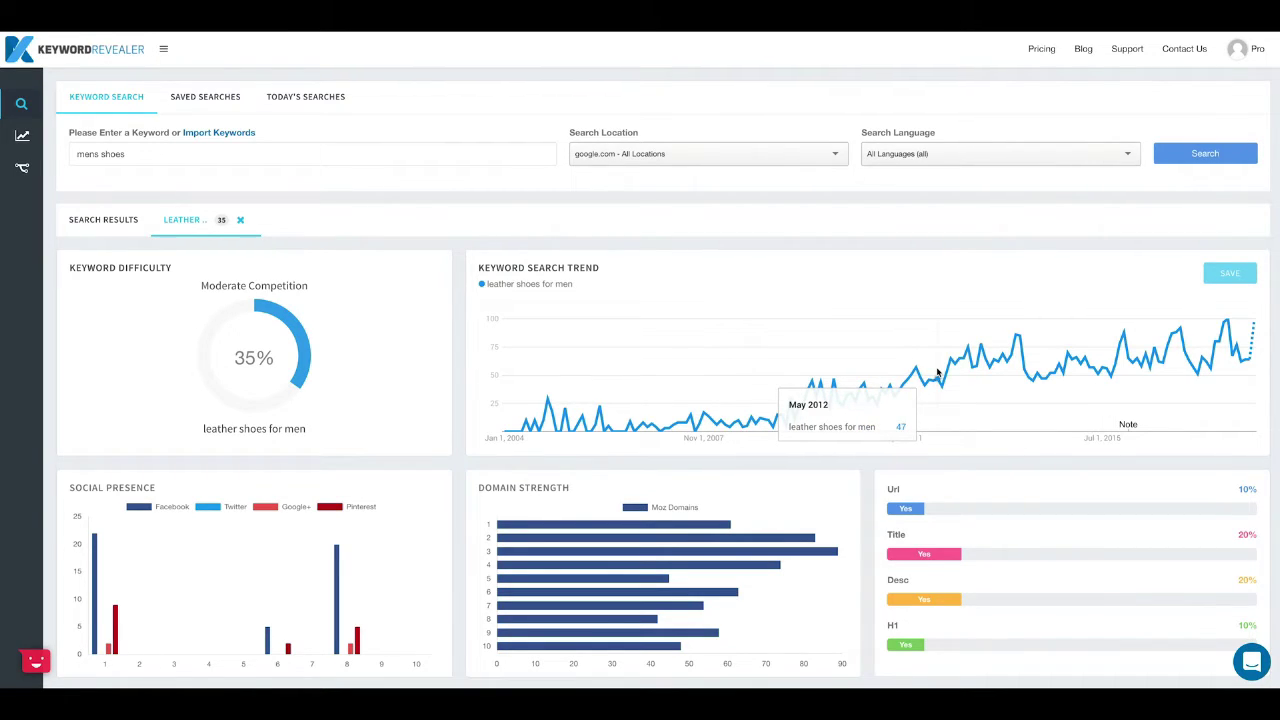
scroll(937, 372, "down", 3)
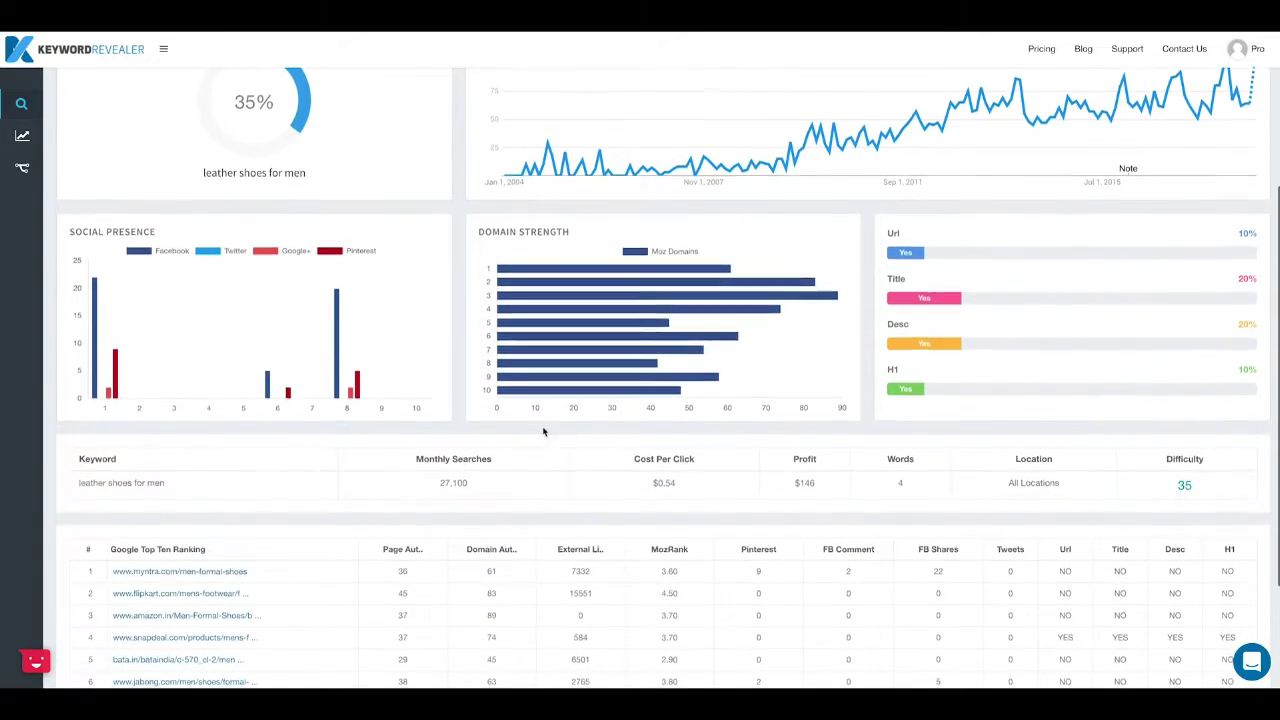
Step: Hide and re-show the Facebook, Twitter and Pinterest series in the Social Presence chart
scroll(354, 434, "down", 1)
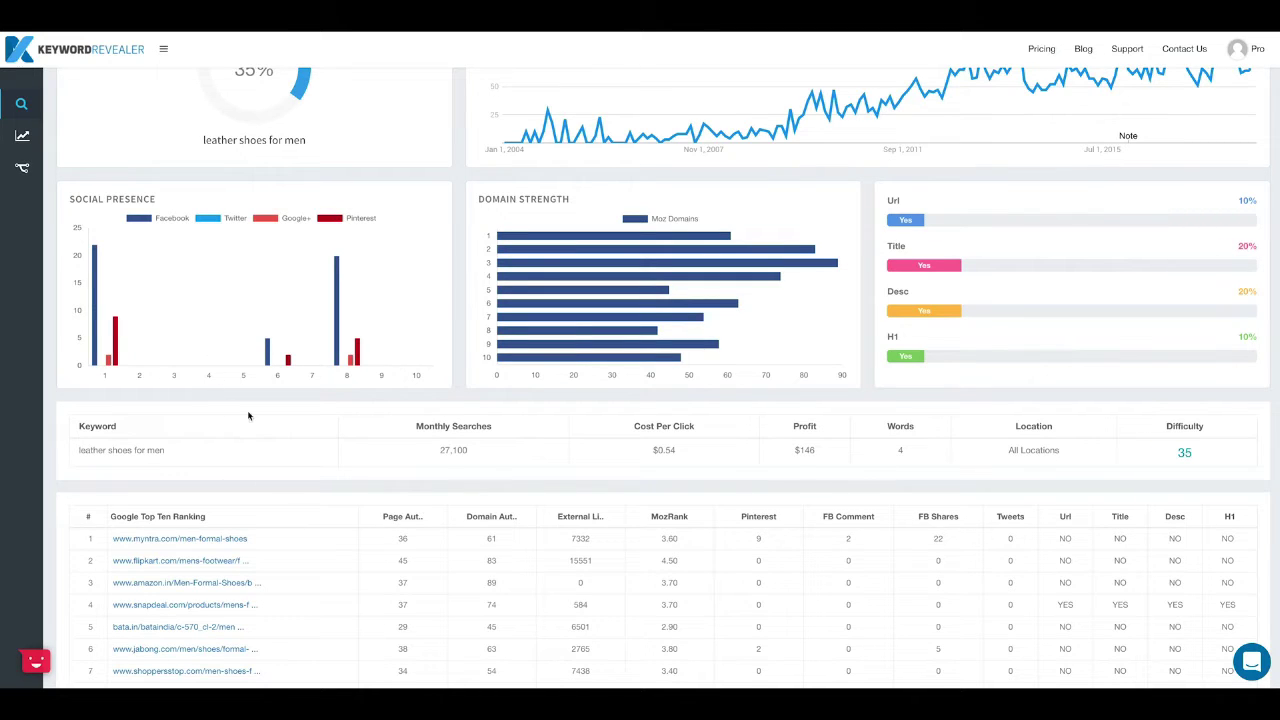
scroll(294, 463, "down", 1)
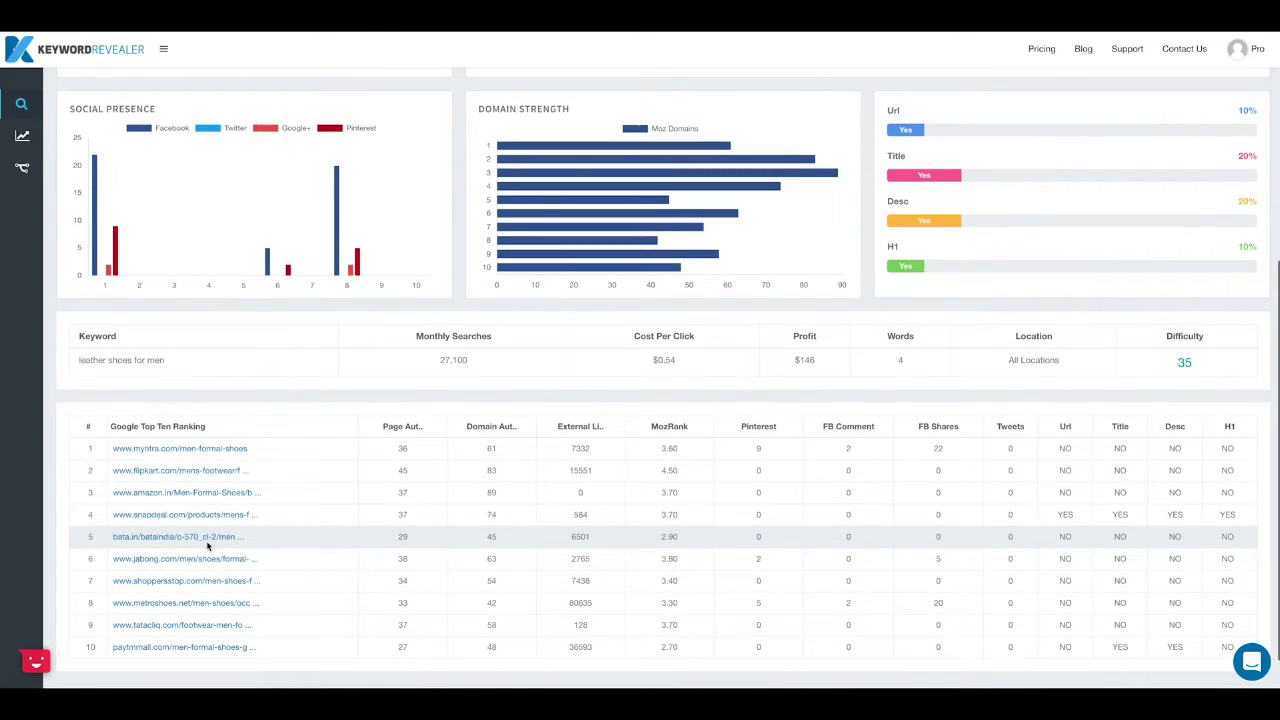
scroll(208, 545, "up", 1)
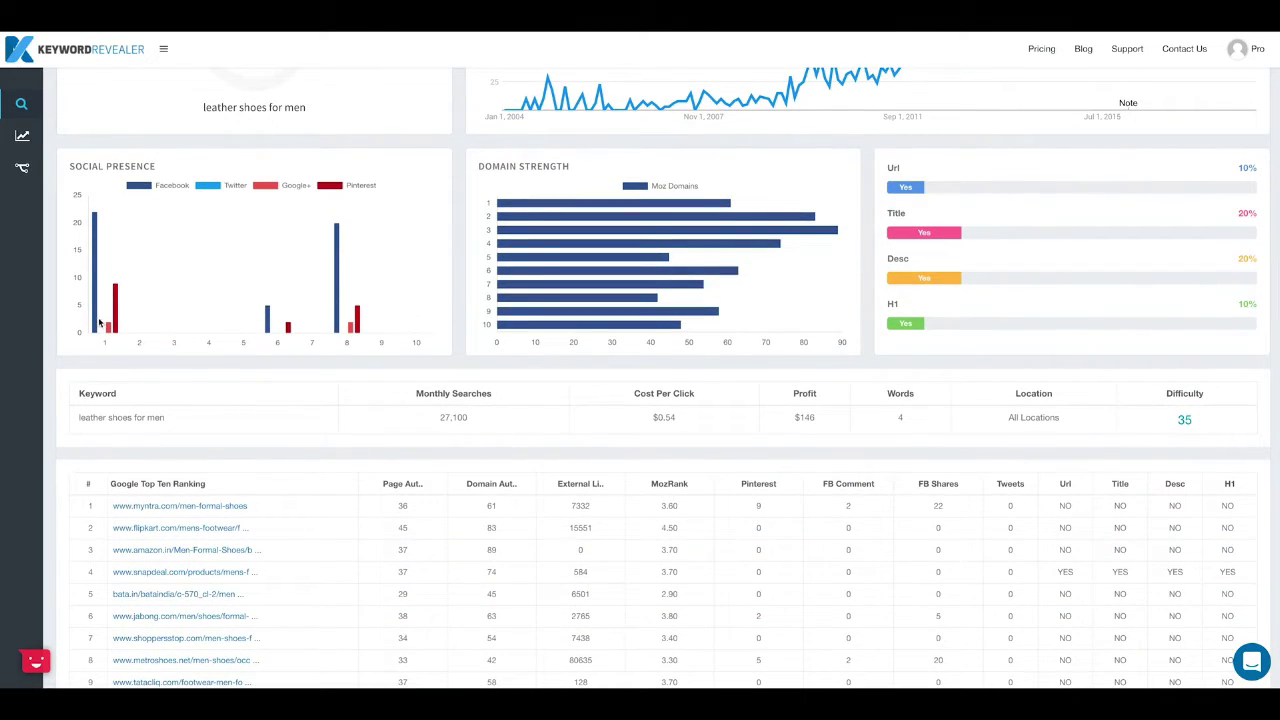
mouse_move(96, 322)
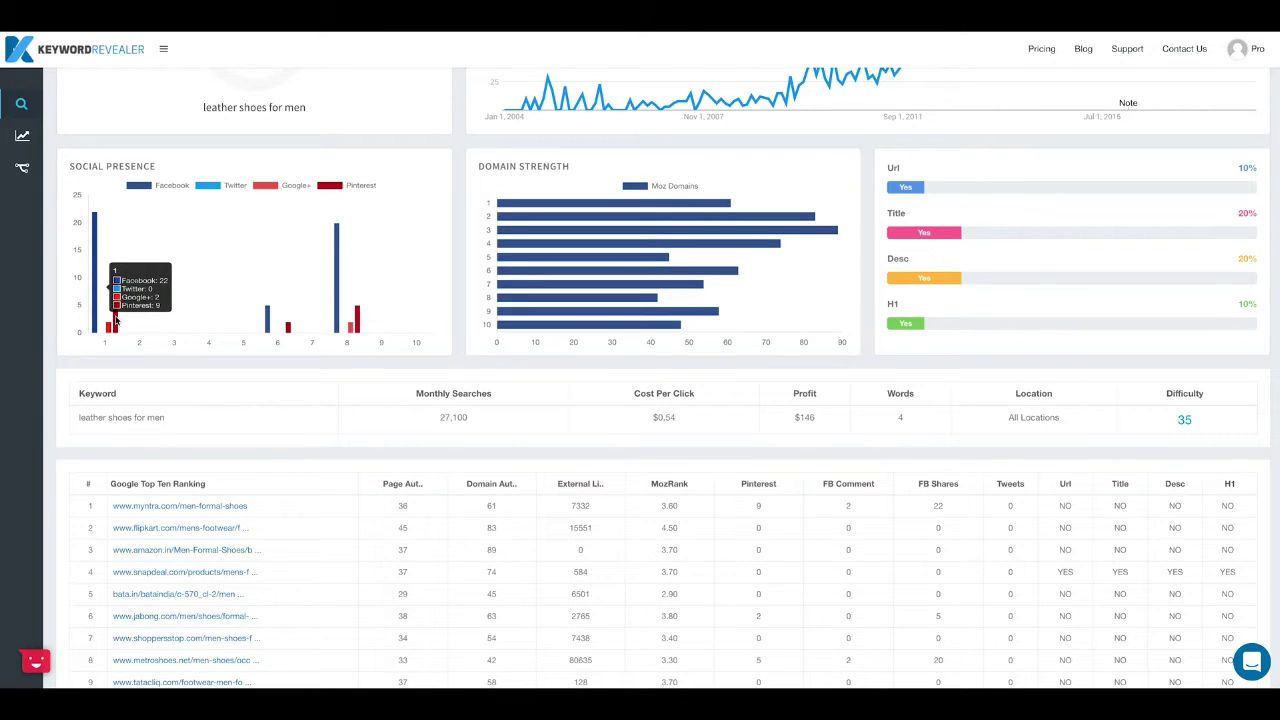
left_click(165, 185)
left_click(165, 185)
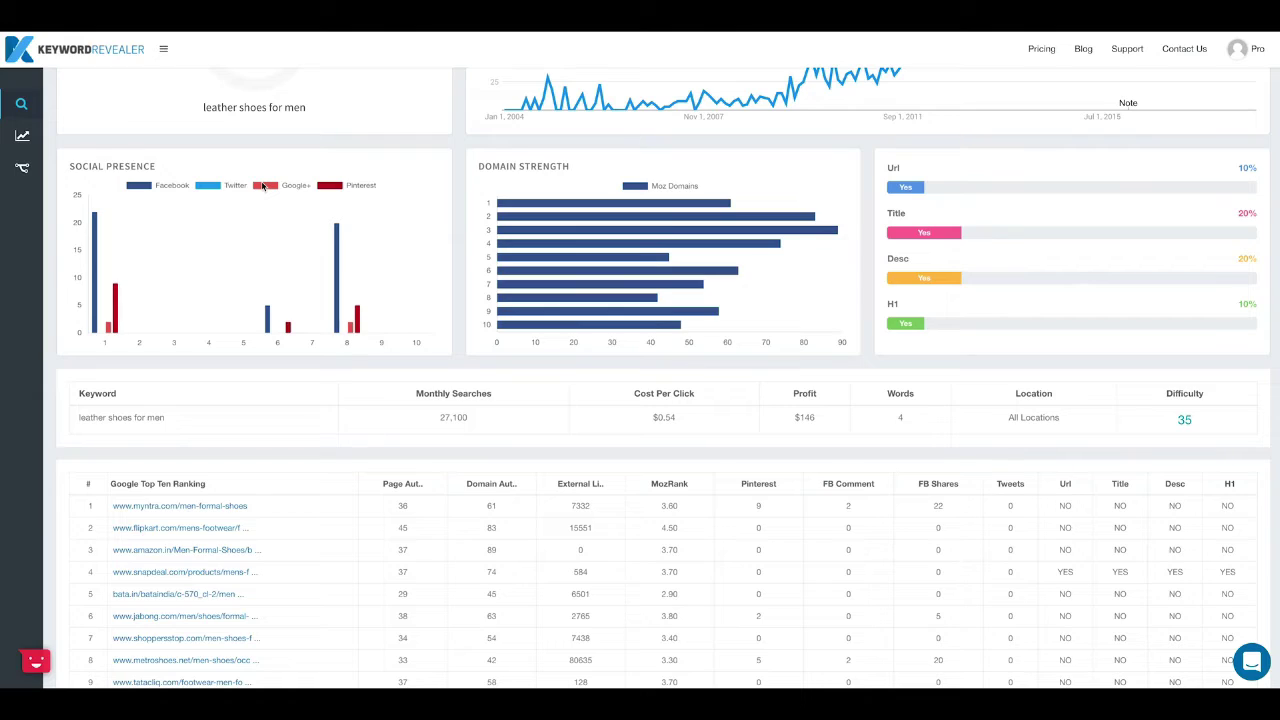
left_click(233, 185)
left_click(233, 185)
left_click(325, 186)
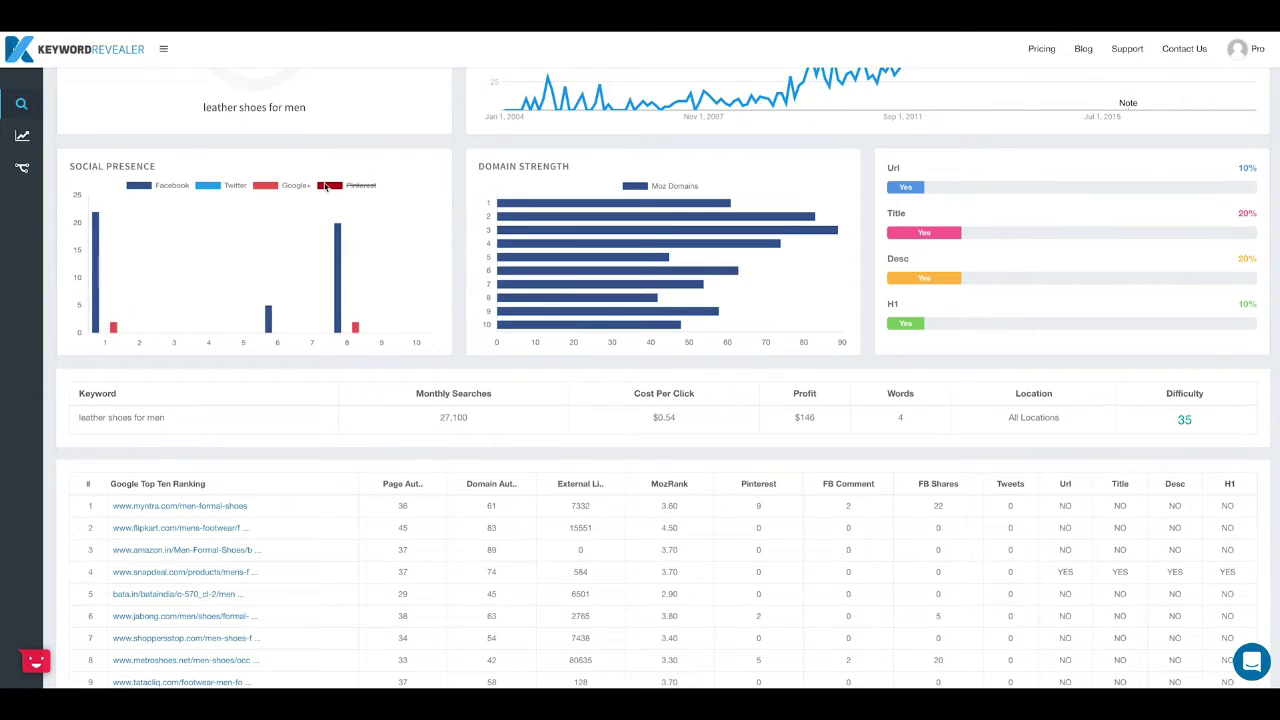
left_click(325, 186)
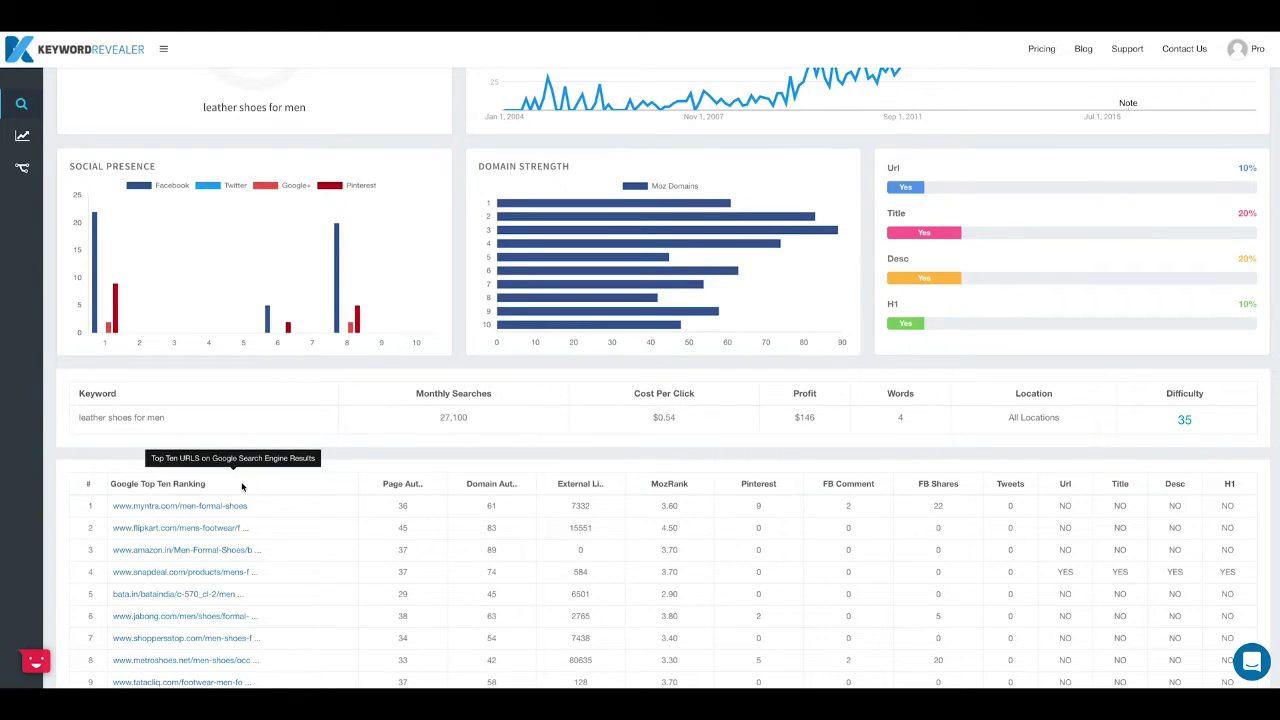
mouse_move(556, 298)
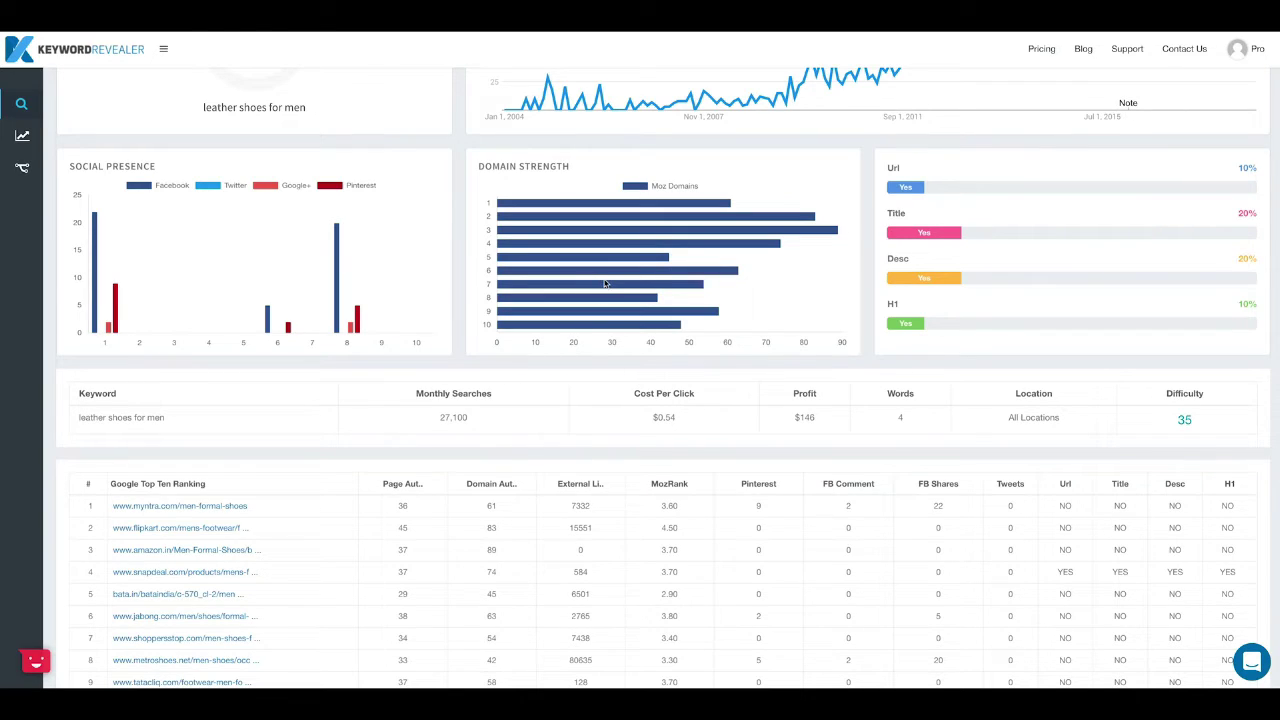
mouse_move(607, 204)
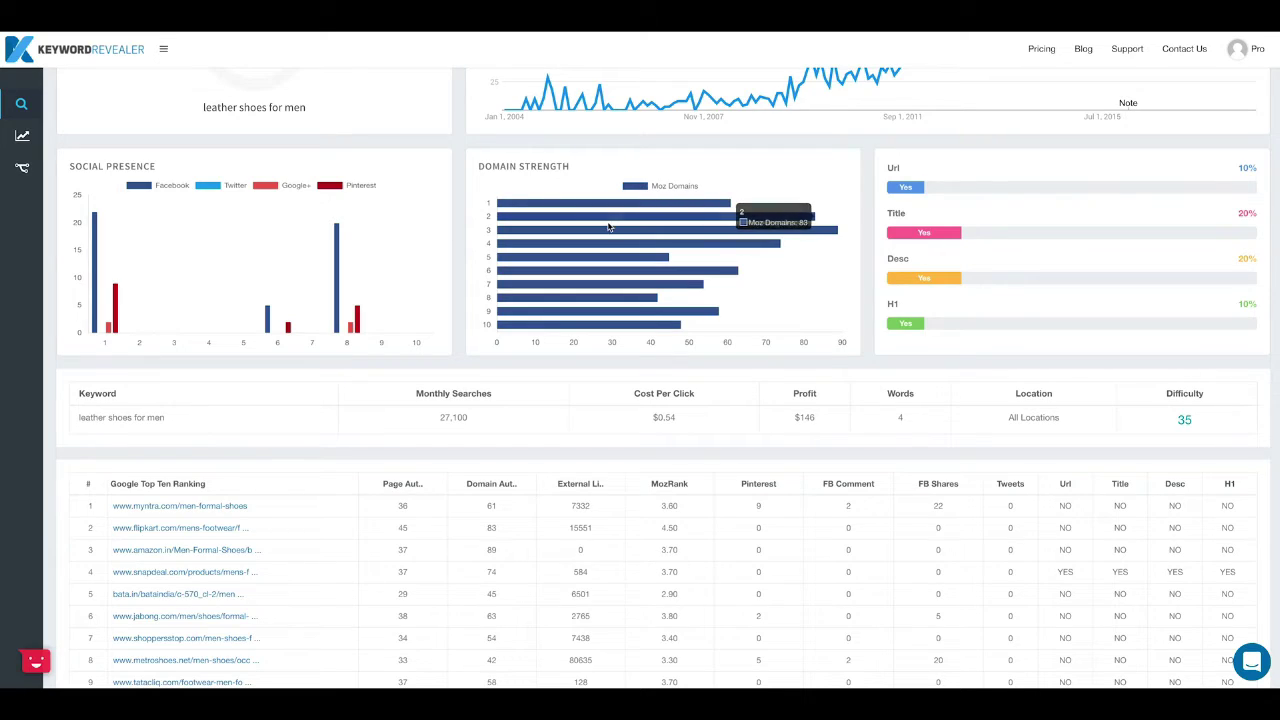
mouse_move(607, 231)
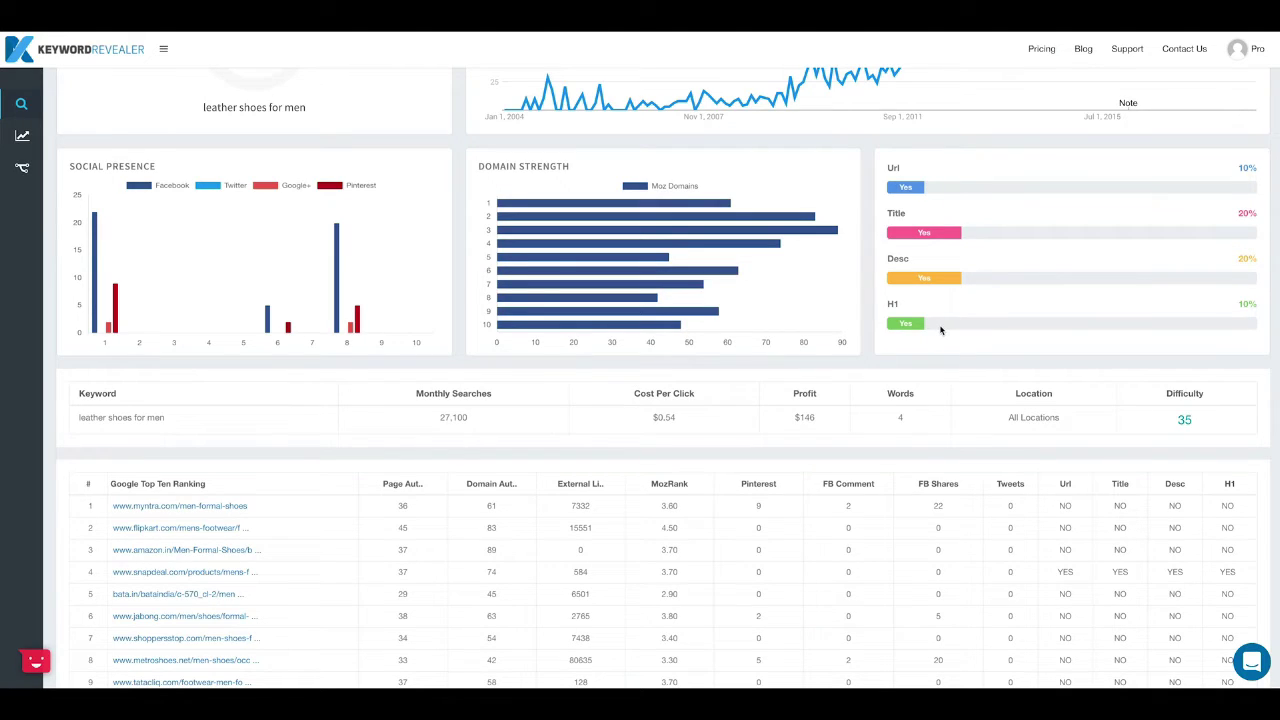
scroll(943, 328, "down", 1)
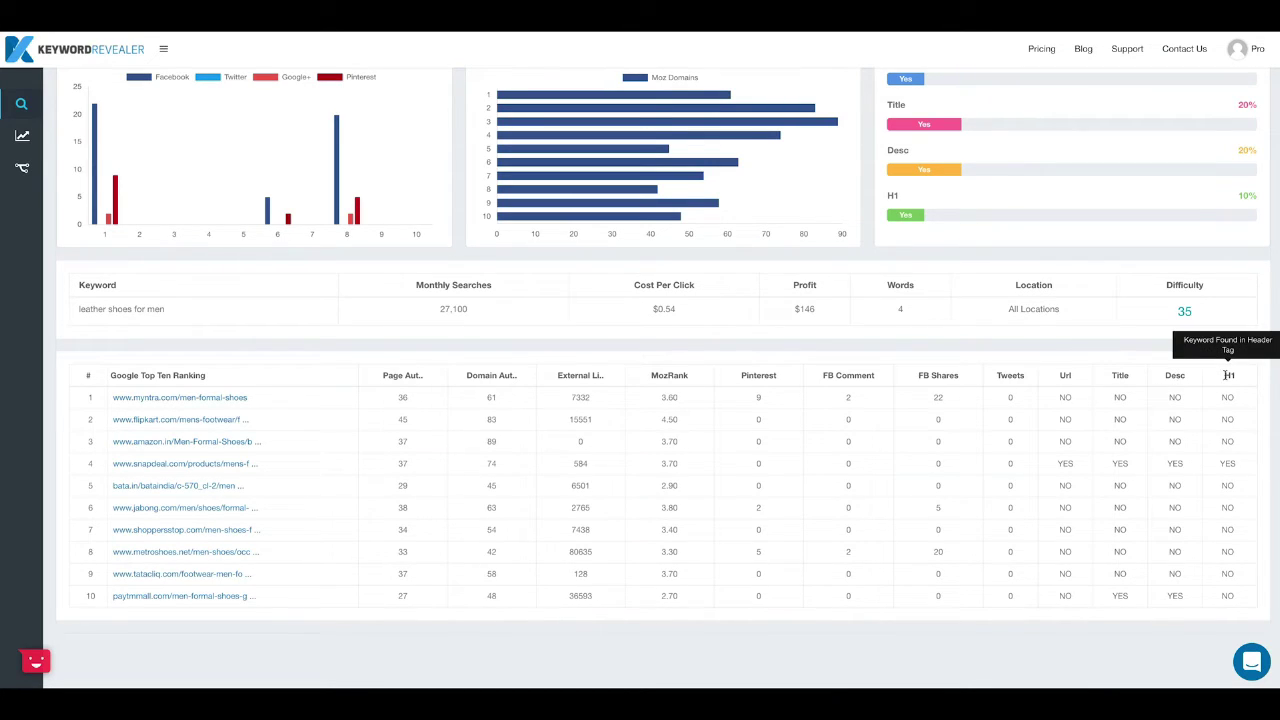
scroll(1195, 405, "up", 5)
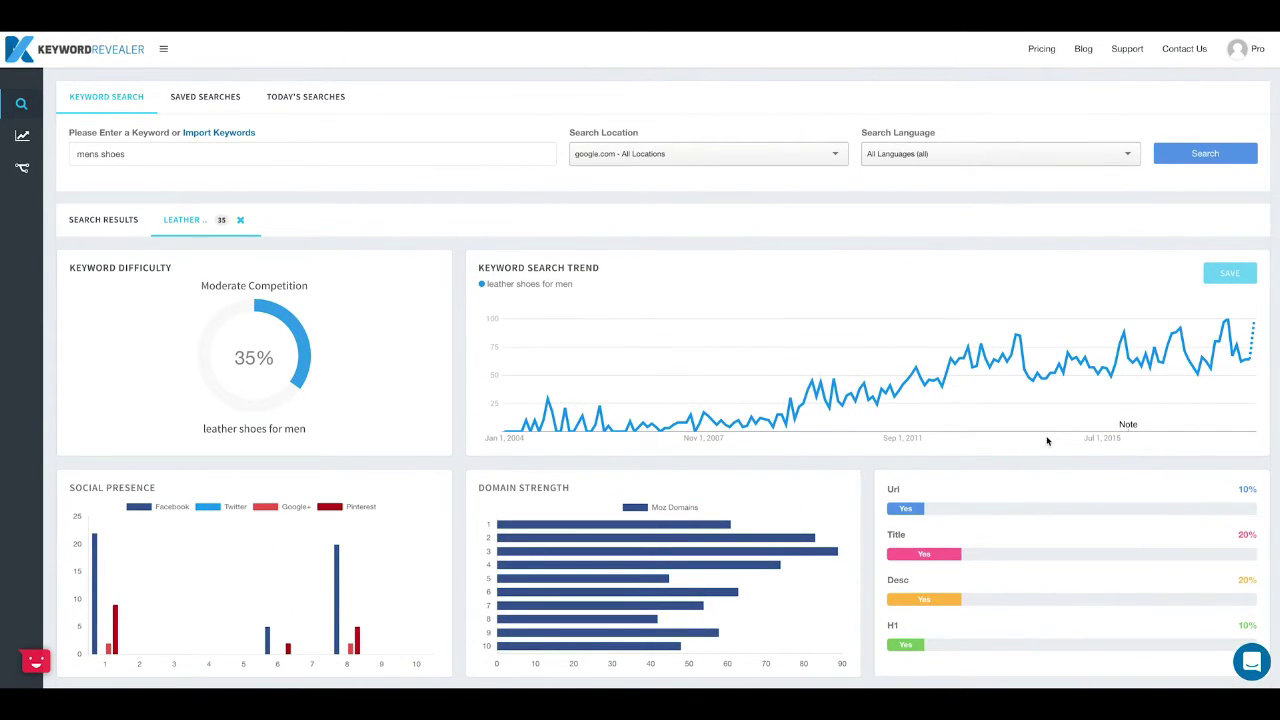
Step: Go back to the SEARCH RESULTS tab showing difficulty scores 35, 32, 40, 33 and 42
scroll(1047, 441, "down", 1)
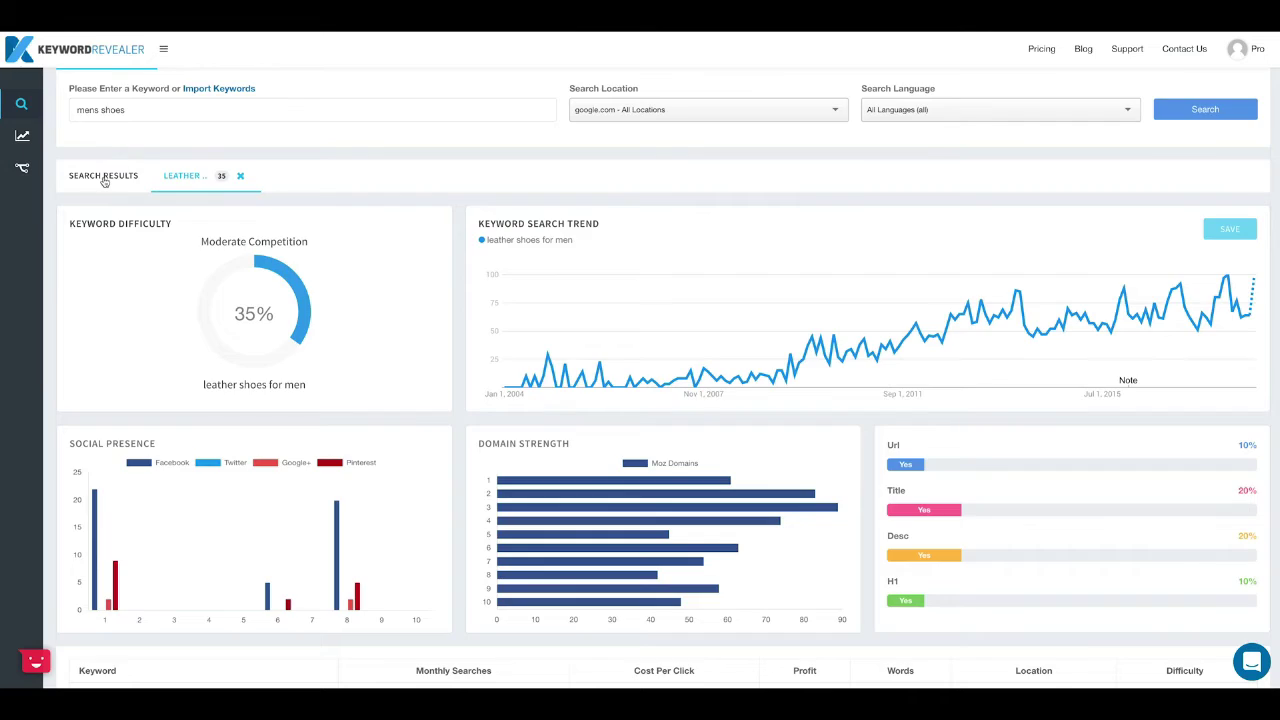
left_click(104, 176)
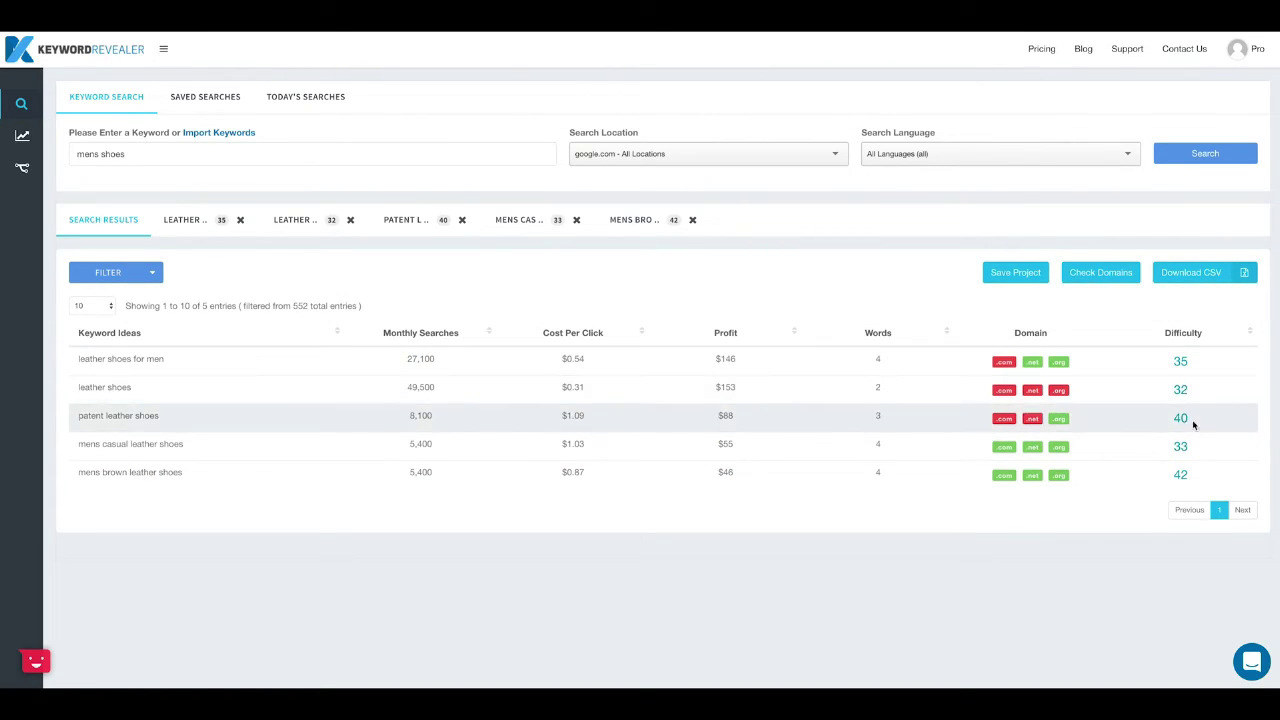
Step: Sort the five leather keywords by Difficulty ascending, from 32 up to 42
mouse_move(1185, 337)
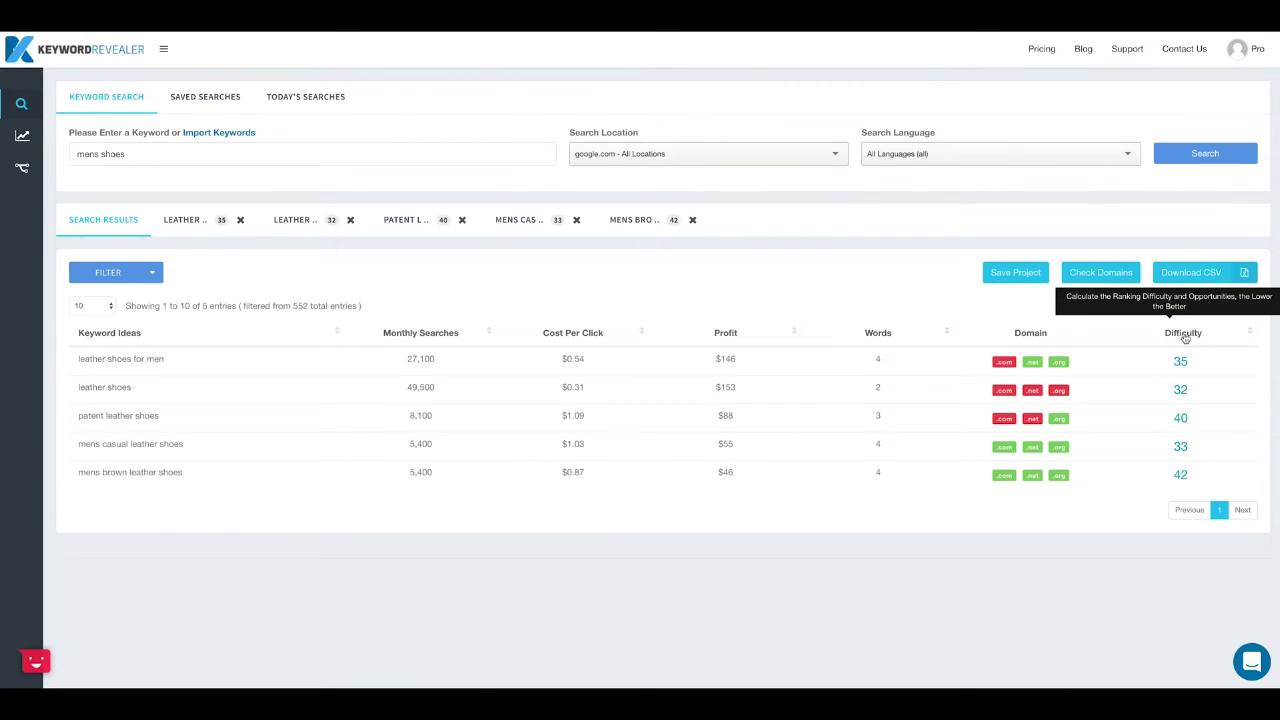
left_click(1185, 337)
left_click(1185, 337)
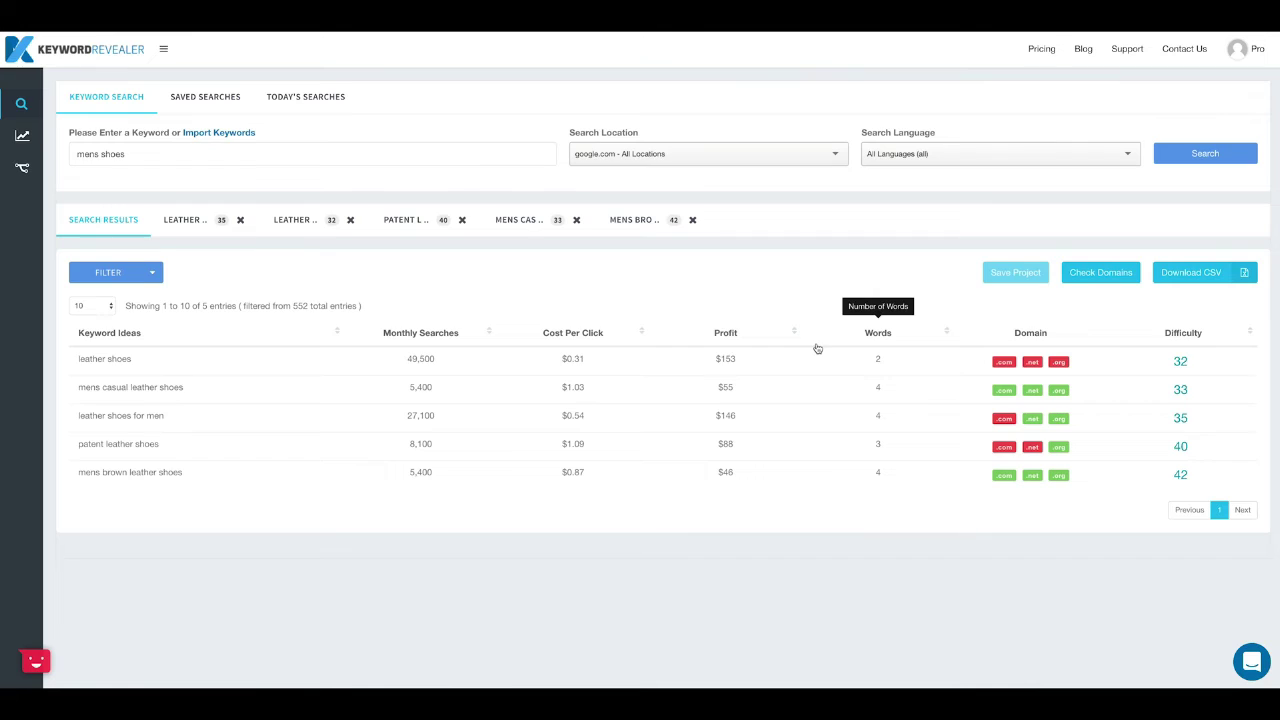
Step: View the leather shoes for men and leather shoes analyses, then the Saved Searches list
left_click(1018, 273)
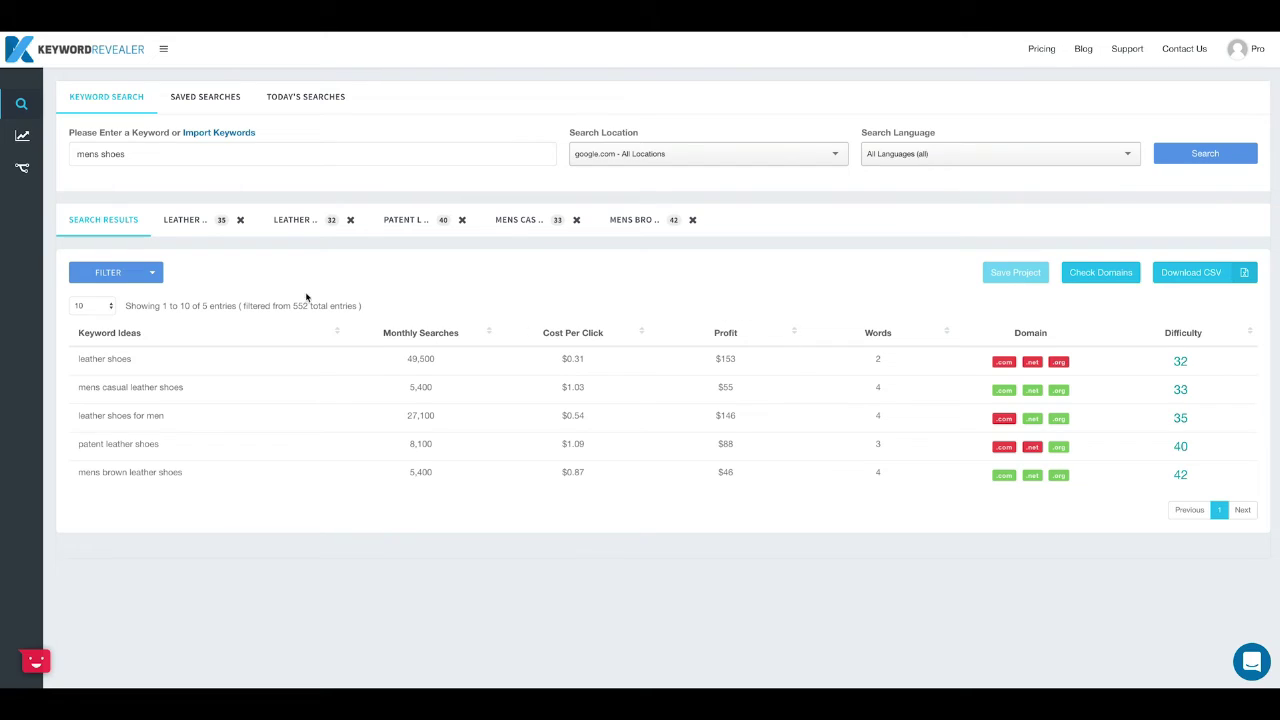
left_click(183, 220)
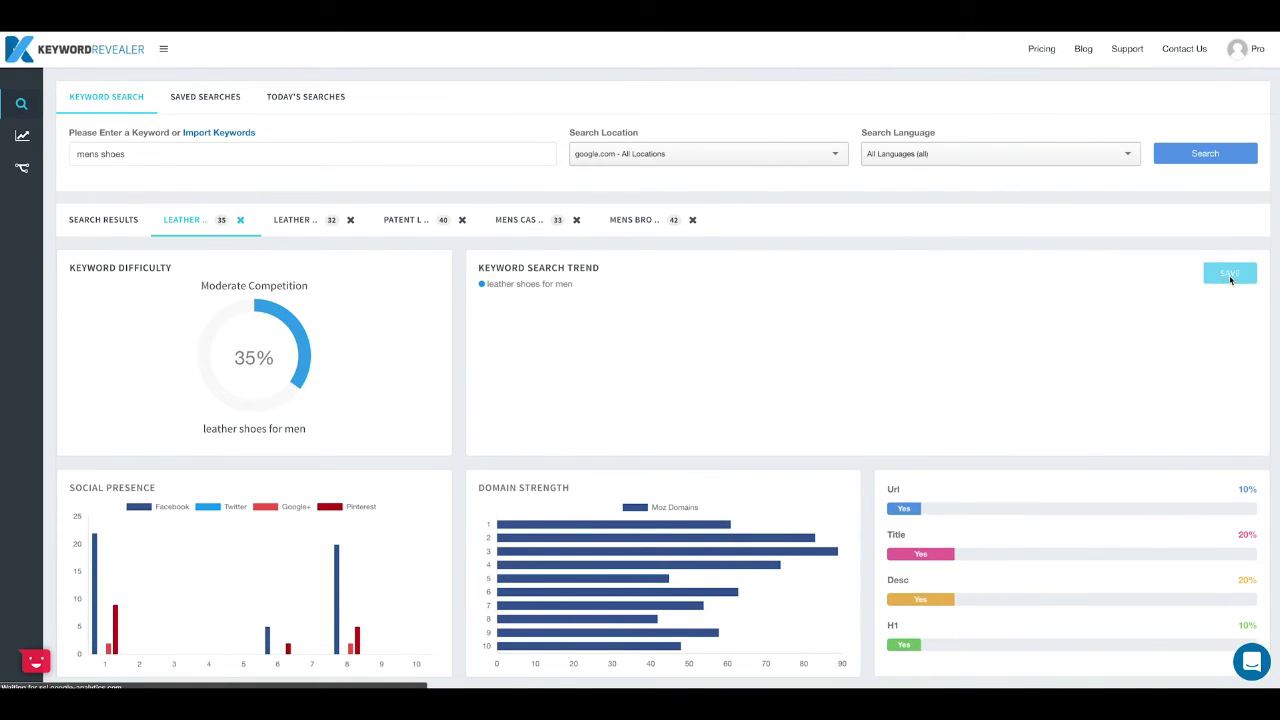
left_click(305, 222)
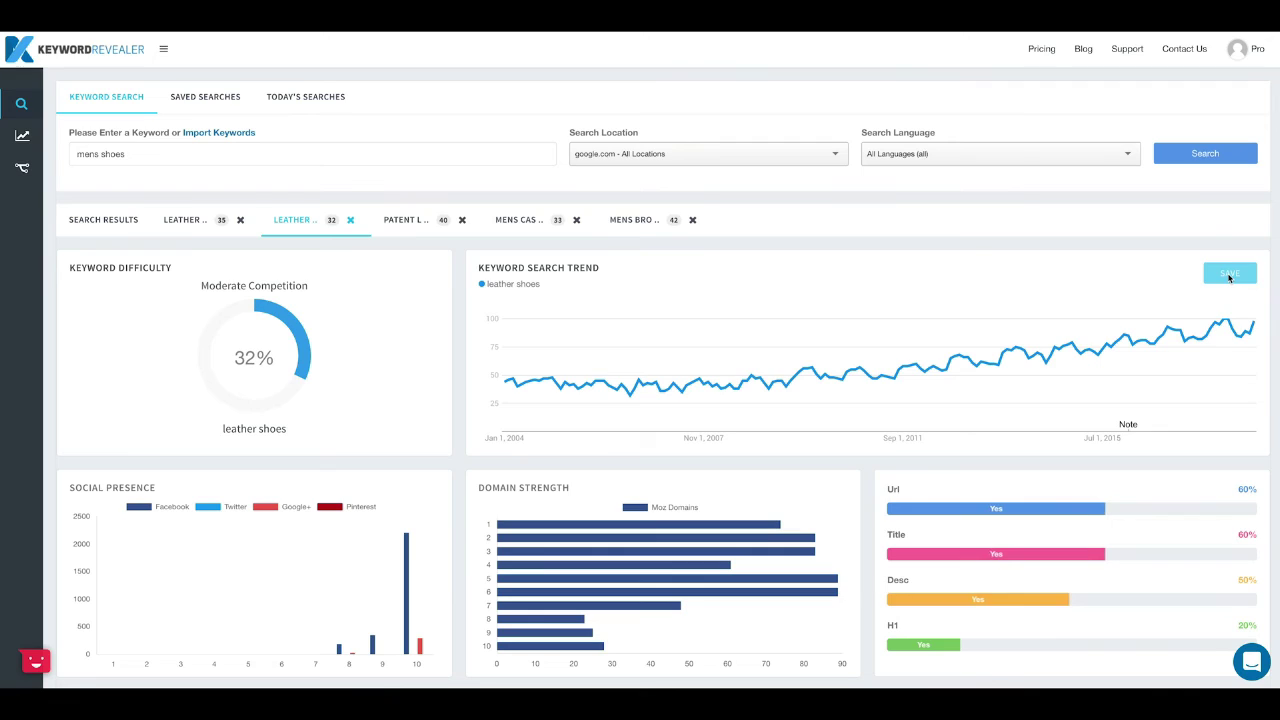
left_click(216, 98)
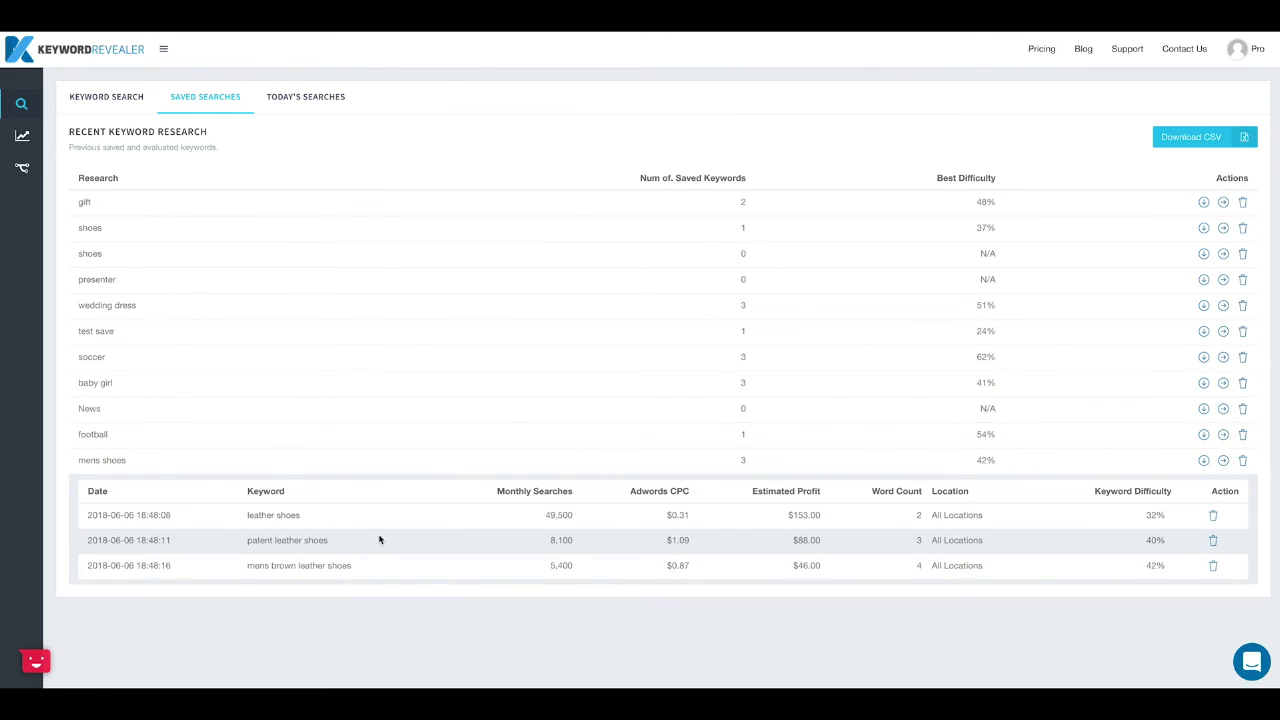
Step: Reload the mens shoes row from Saved Searches and browse its 552 unfiltered keyword ideas
left_click(1224, 461)
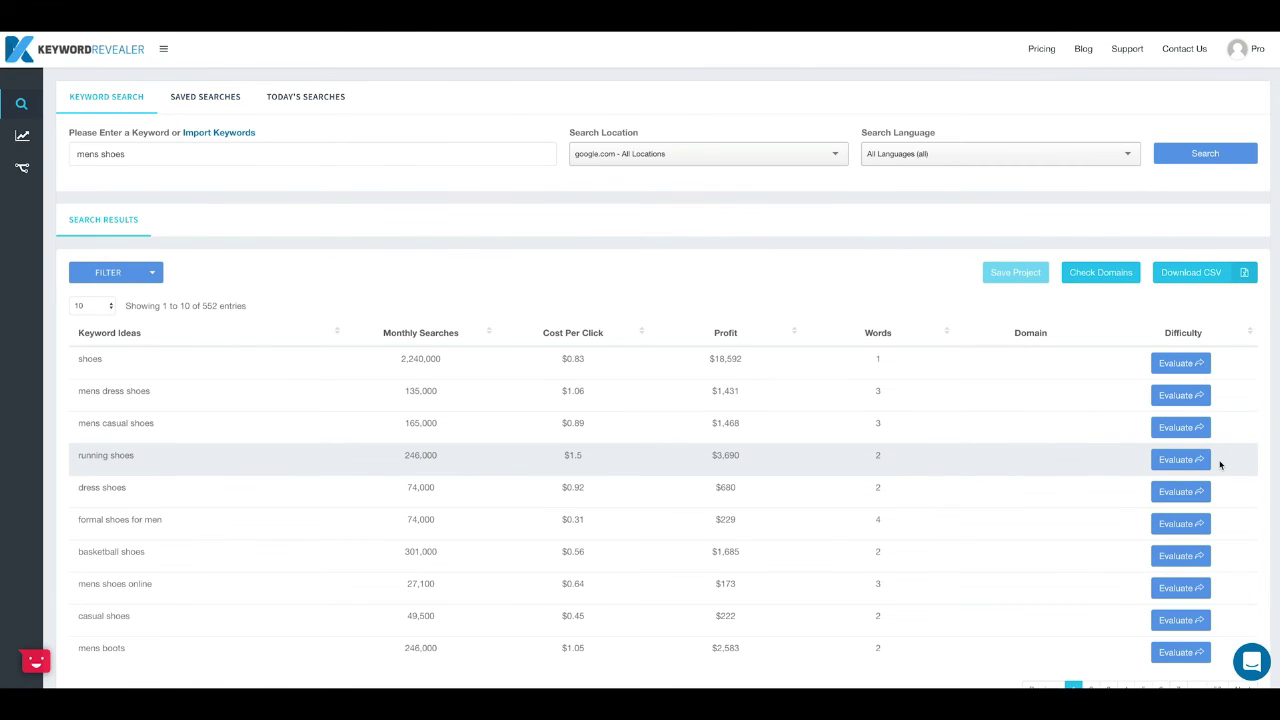
scroll(820, 474, "down", 1)
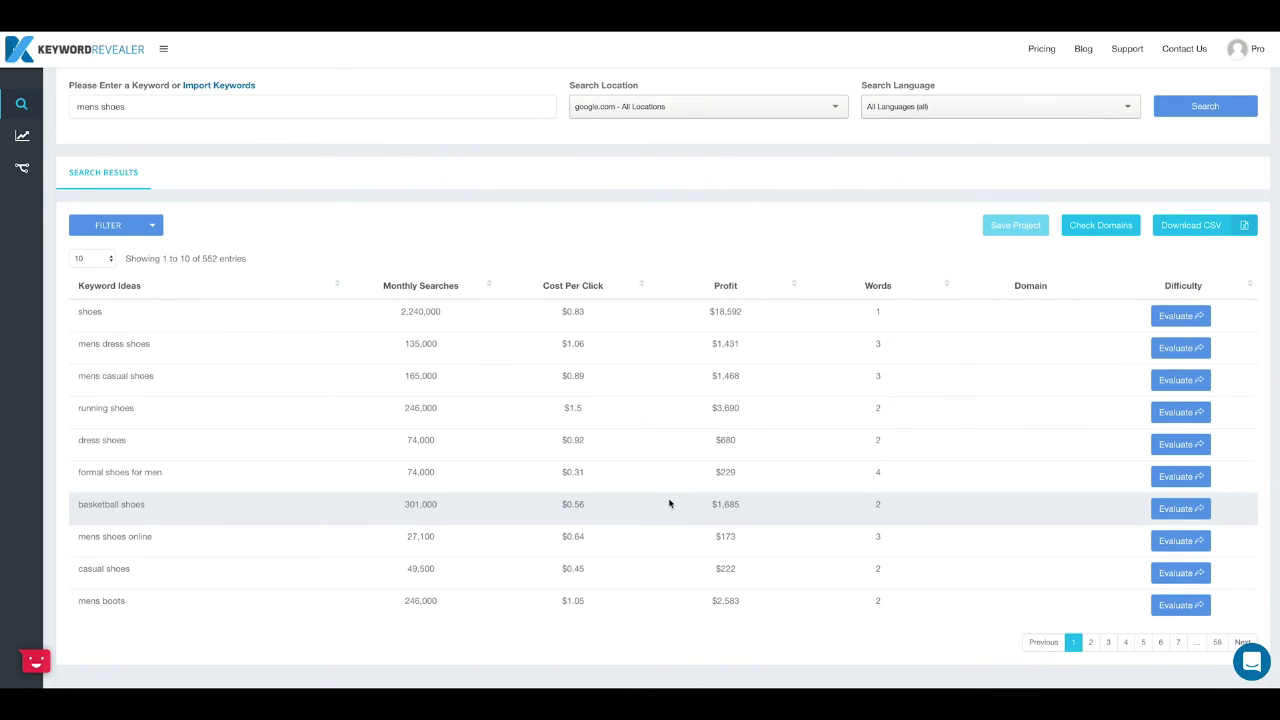
scroll(671, 490, "up", 1)
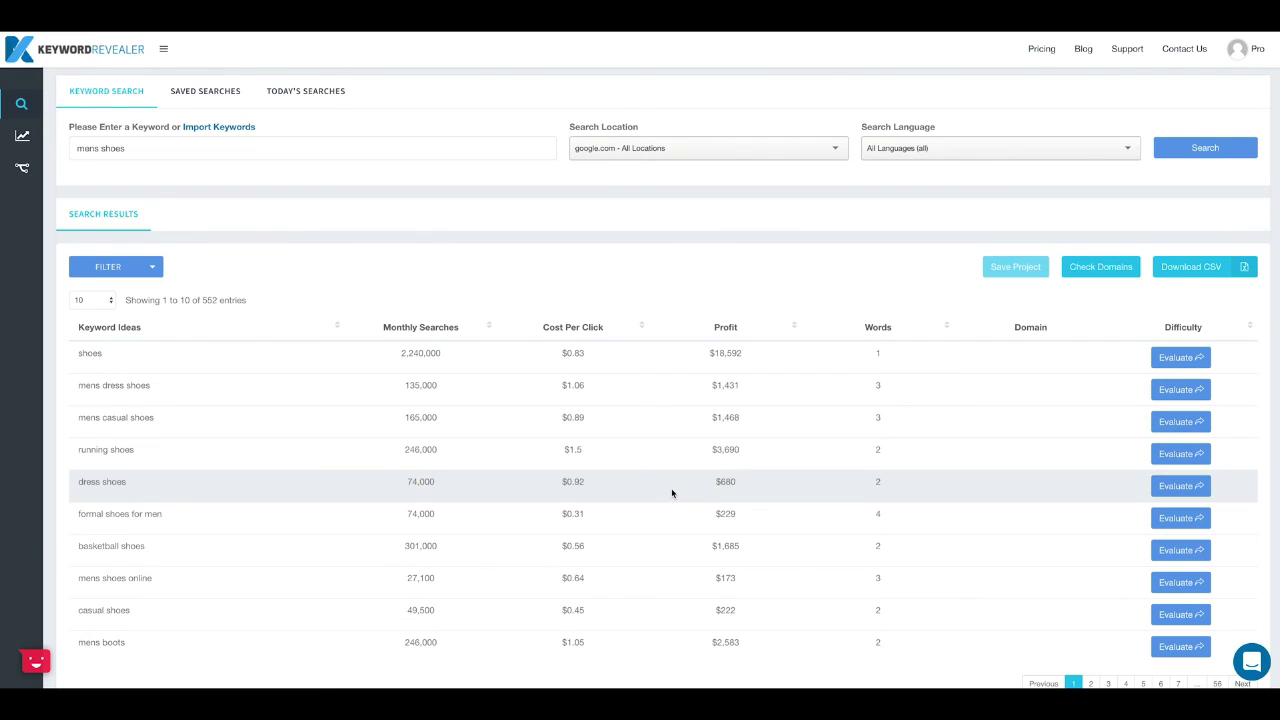
scroll(750, 450, "up", 1)
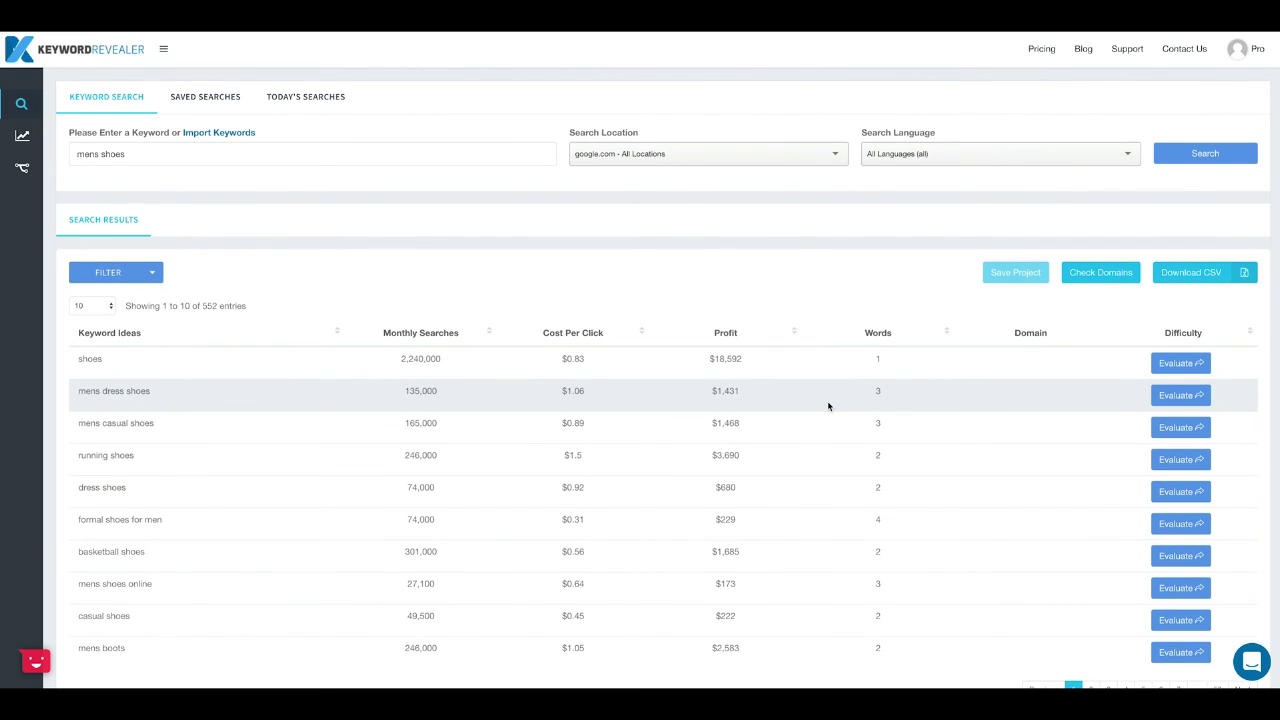